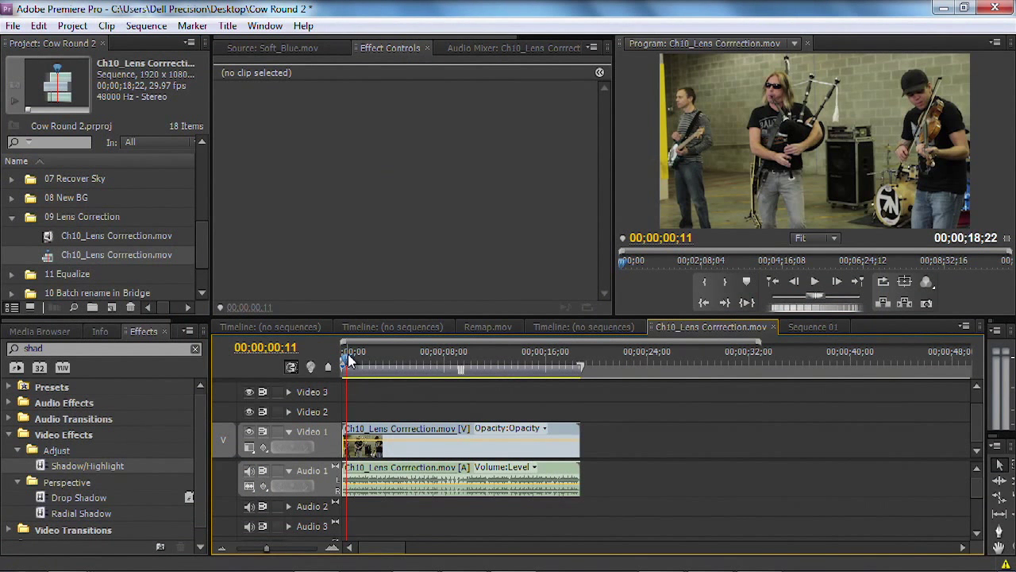
Step: Scrub through the band clip in the Ch10_Lens Corrrection sequence to preview the footage
{"action": "left_click_drag", "start_coordinate": [392, 351], "coordinate": [440, 370]}
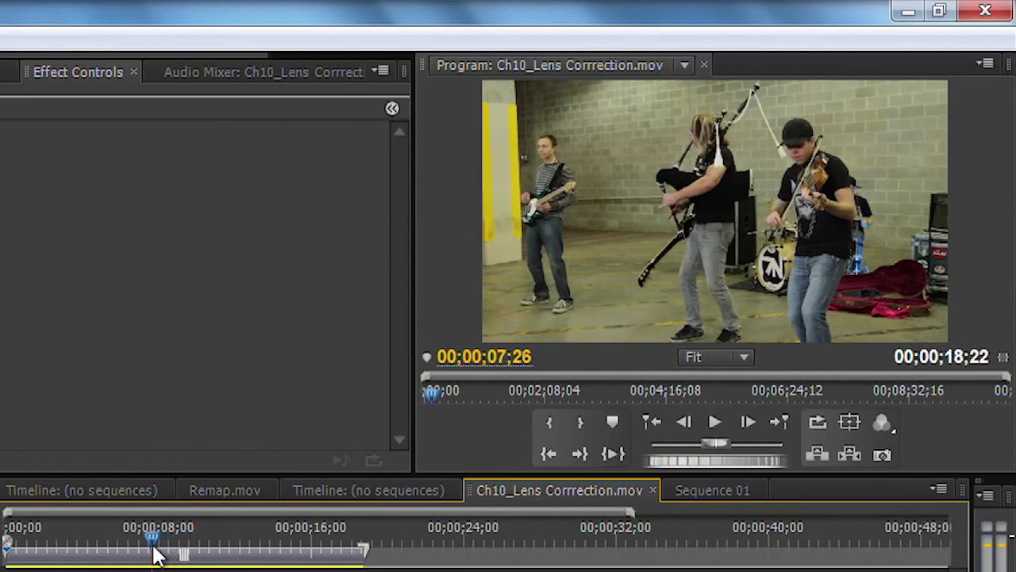
Step: Move the playhead to 00;00;07;02 and reveal the band clip in the Project panel, then Bridge
{"action": "left_click_drag", "start_coordinate": [156, 554], "coordinate": [141, 551]}
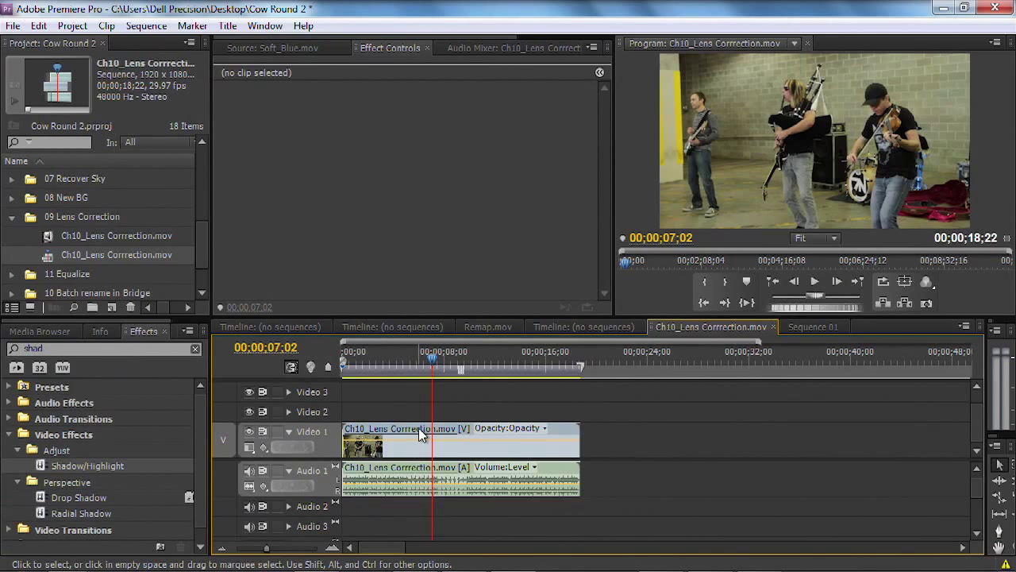
{"action": "left_click", "coordinate": [419, 427]}
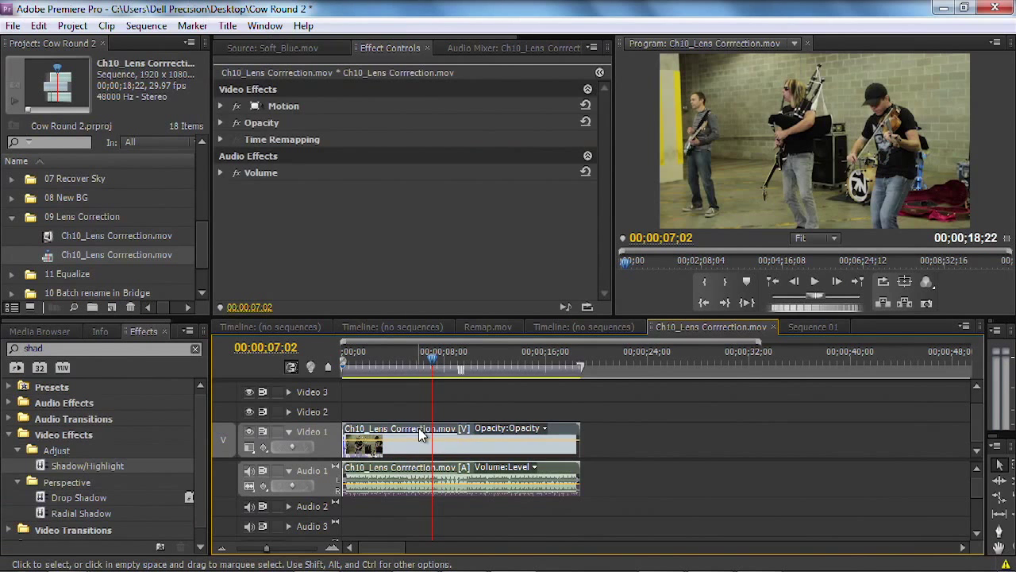
{"action": "right_click", "coordinate": [418, 427]}
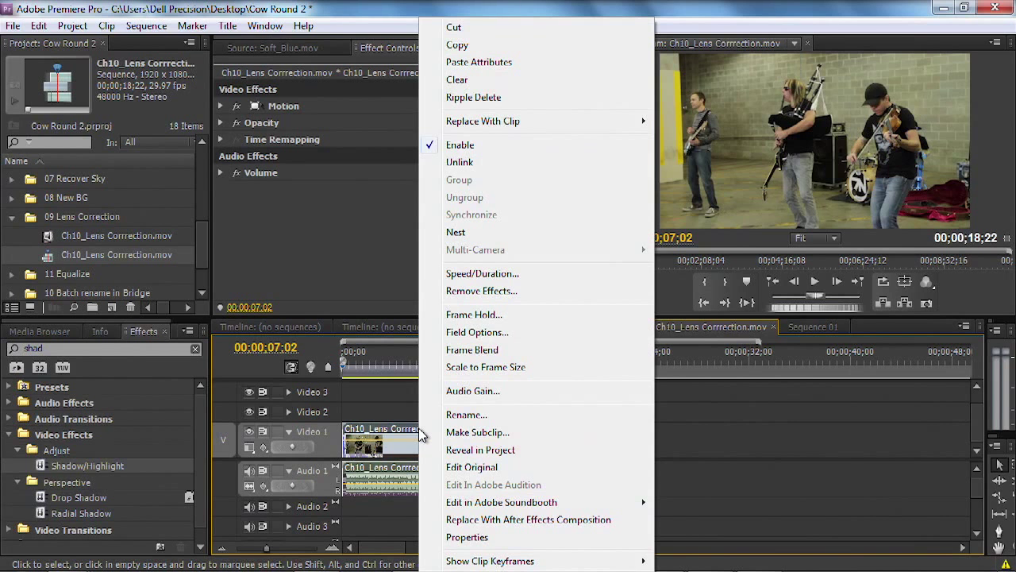
{"action": "left_click", "coordinate": [486, 450]}
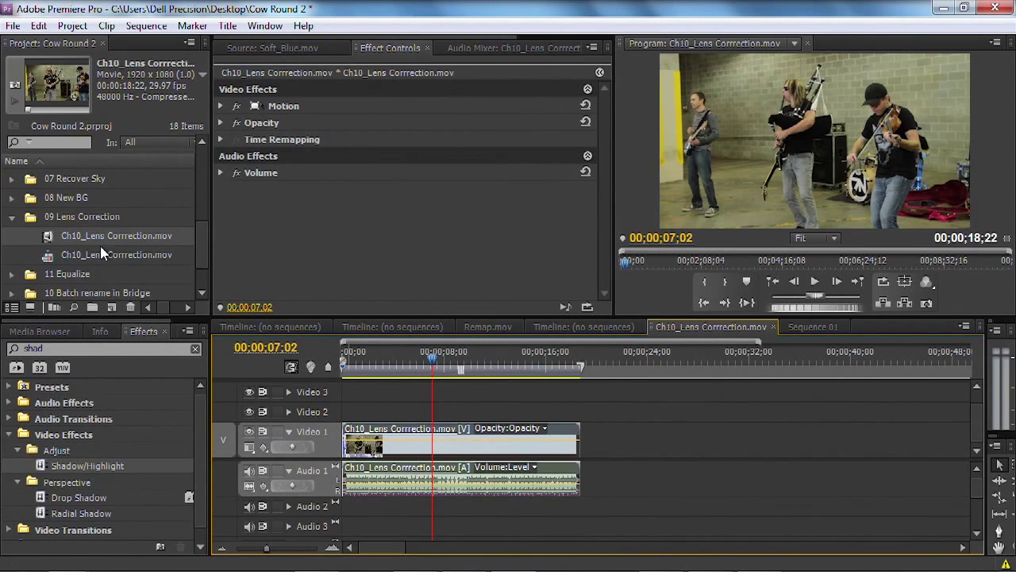
{"action": "right_click", "coordinate": [45, 236]}
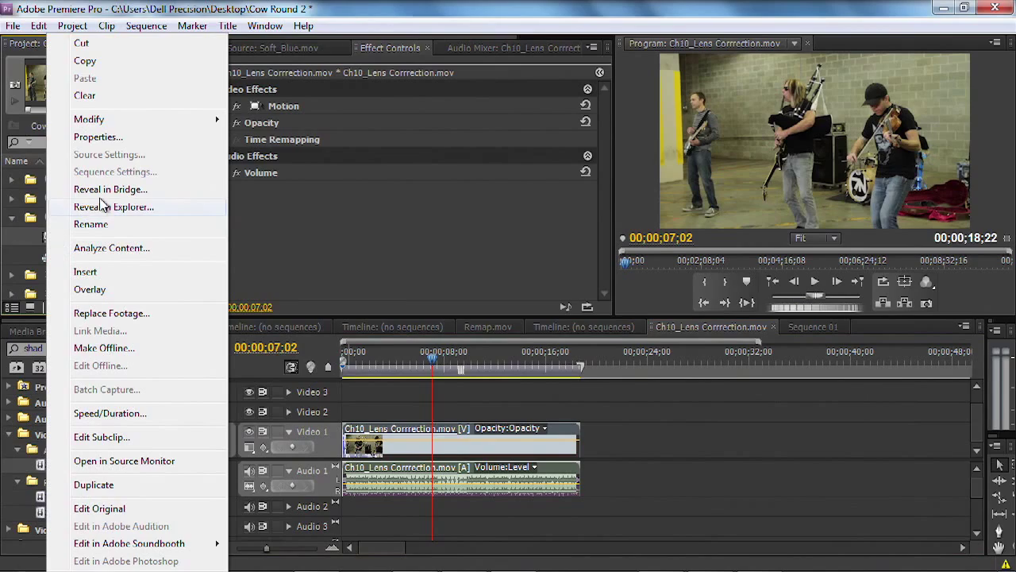
{"action": "left_click", "coordinate": [107, 190]}
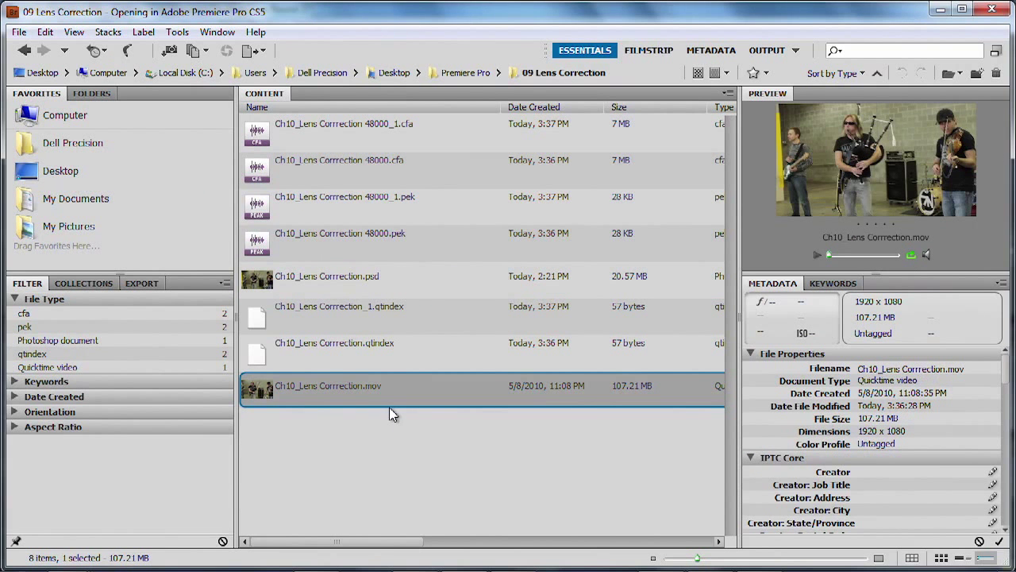
{"action": "right_click", "coordinate": [326, 389]}
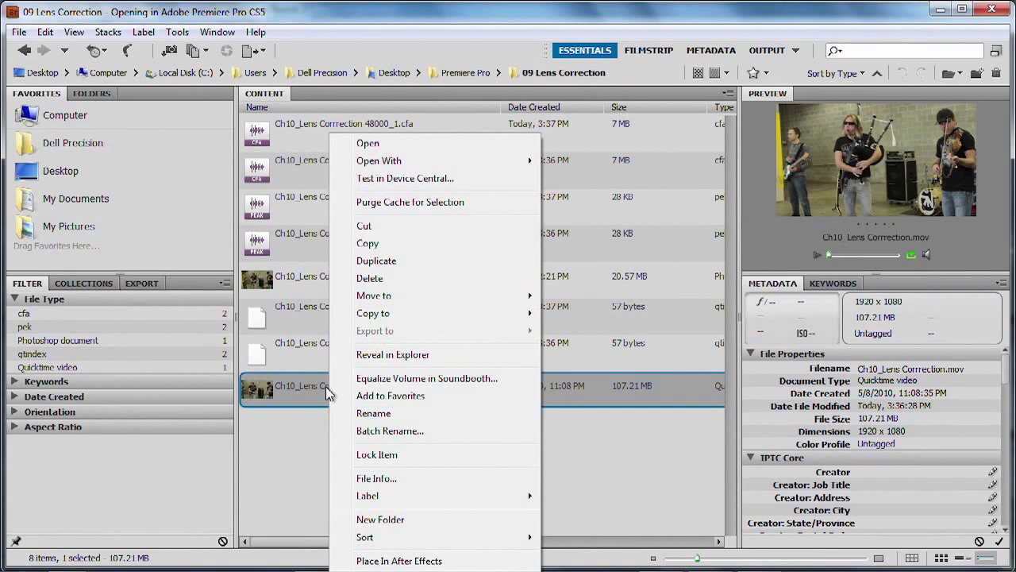
{"action": "mouse_move", "coordinate": [505, 164]}
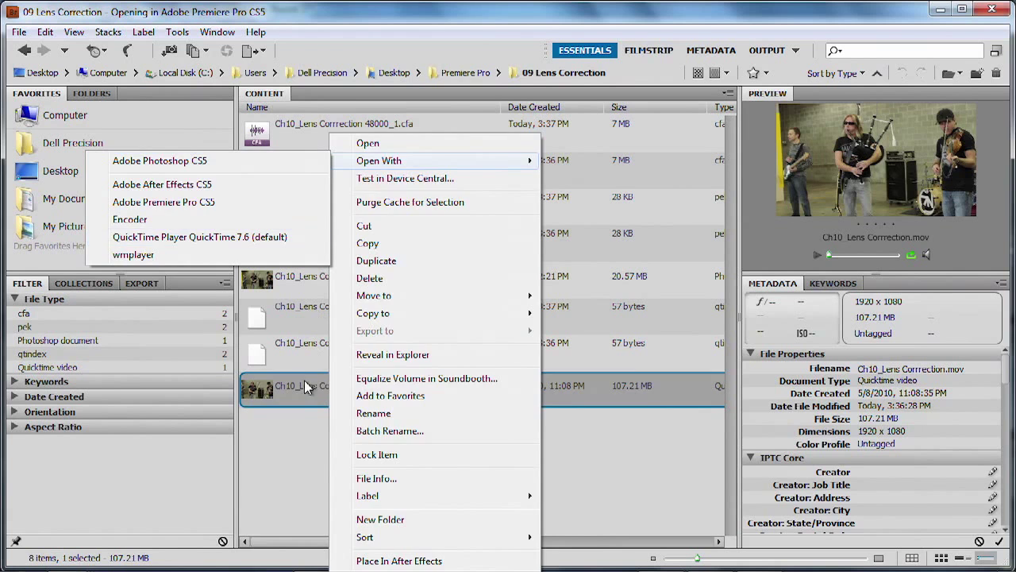
{"action": "left_click", "coordinate": [290, 459]}
{"action": "left_click", "coordinate": [44, 31]}
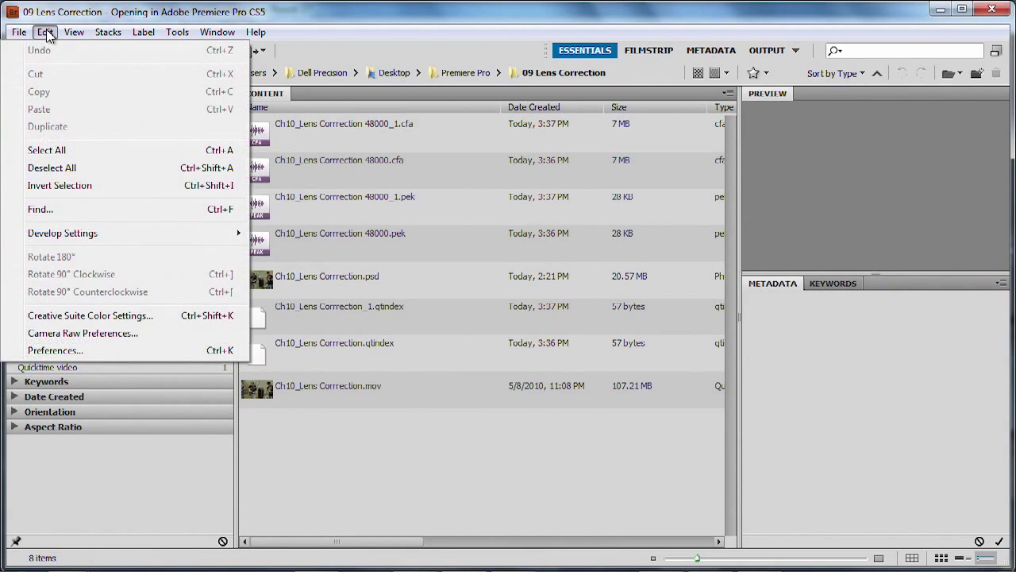
{"action": "left_click", "coordinate": [117, 352]}
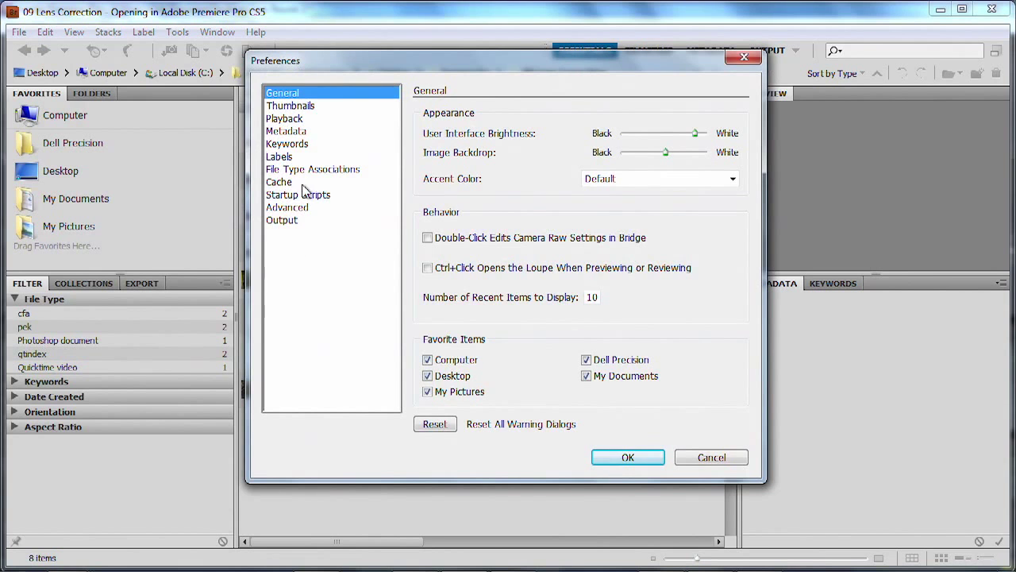
{"action": "left_click", "coordinate": [308, 172]}
{"action": "scroll", "coordinate": [455, 251], "scroll_direction": "down", "scroll_amount": 8}
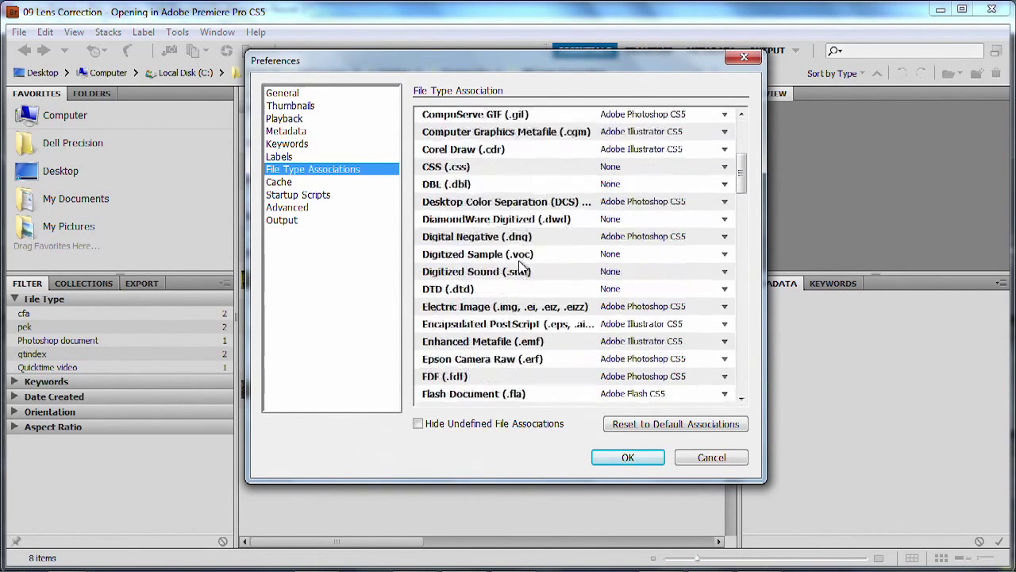
{"action": "left_click_drag", "start_coordinate": [741, 215], "coordinate": [706, 355]}
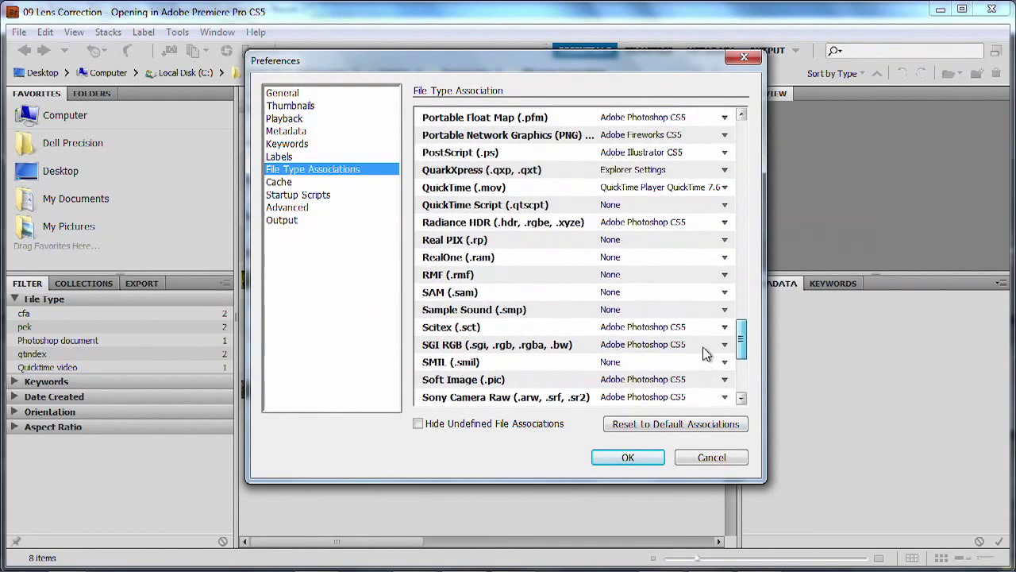
{"action": "left_click", "coordinate": [726, 188]}
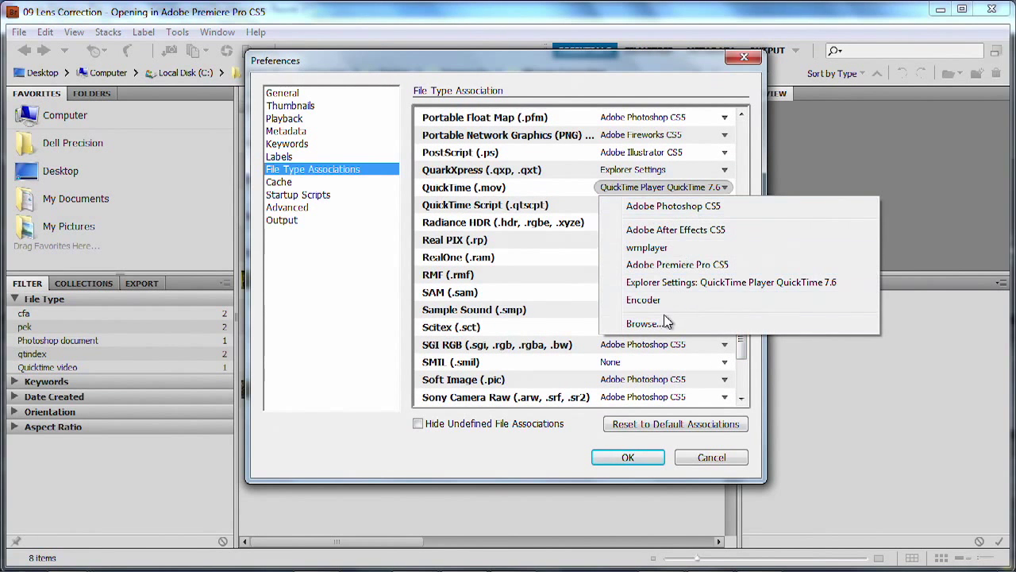
{"action": "left_click", "coordinate": [662, 325]}
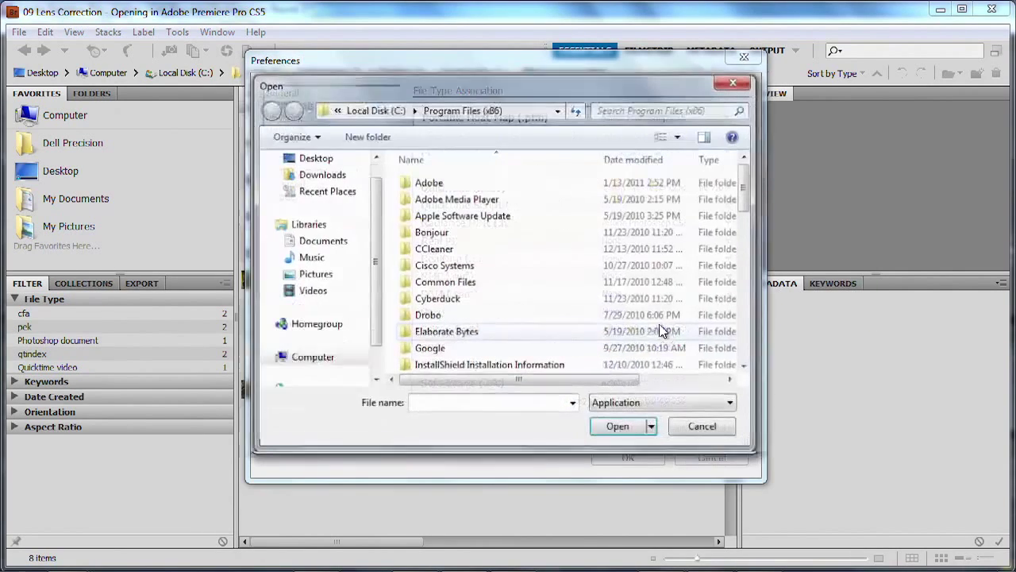
{"action": "left_click", "coordinate": [699, 429]}
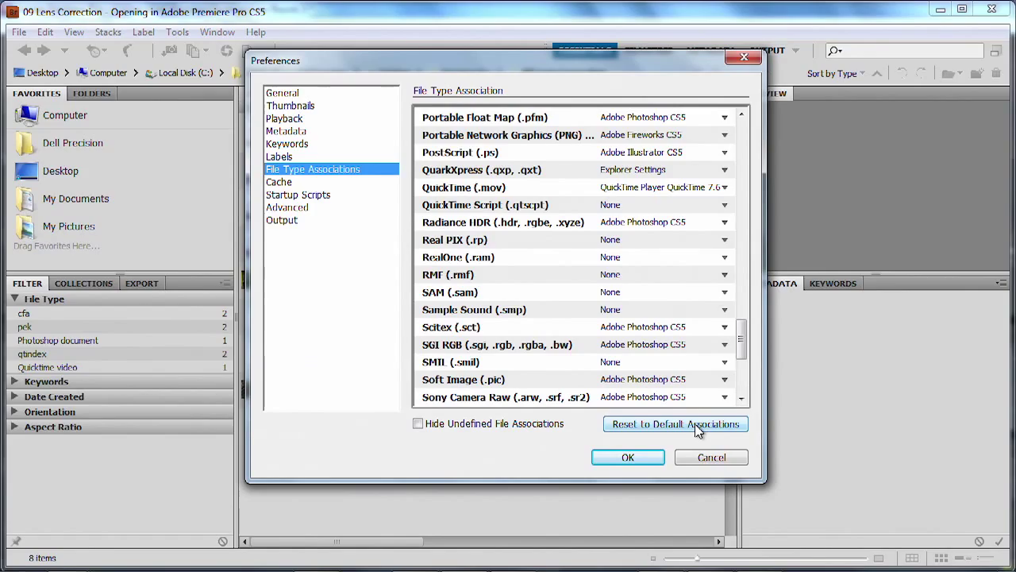
{"action": "left_click", "coordinate": [708, 460]}
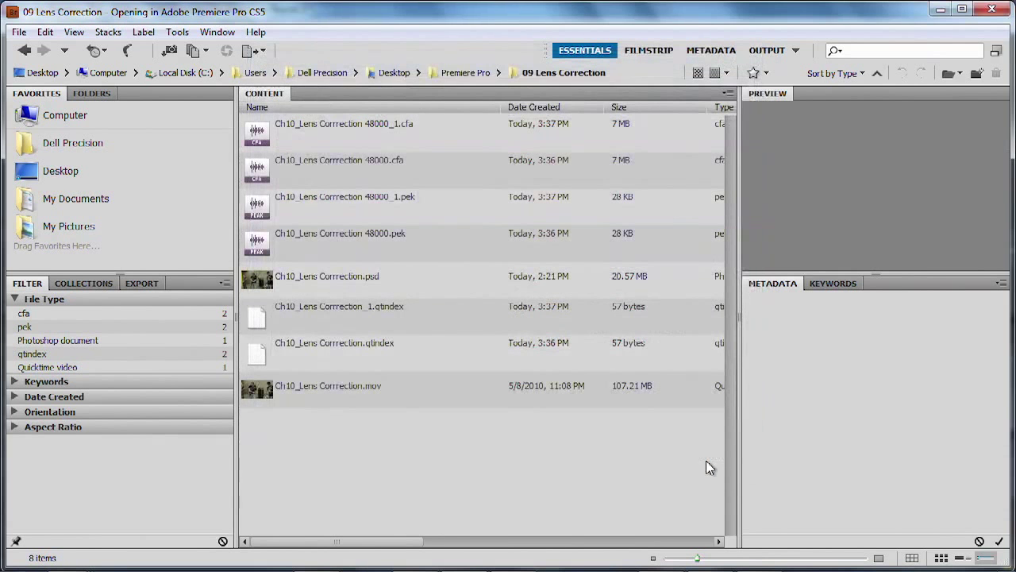
Step: Open Ch10_Lens Corrrection.mov from Bridge in Adobe Photoshop CS5
{"action": "right_click", "coordinate": [263, 400]}
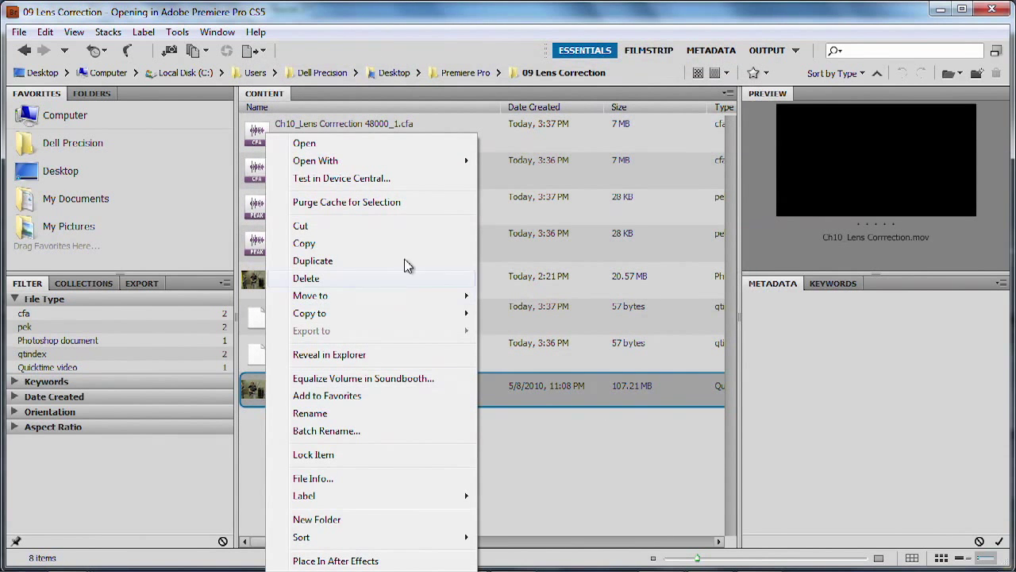
{"action": "mouse_move", "coordinate": [408, 162]}
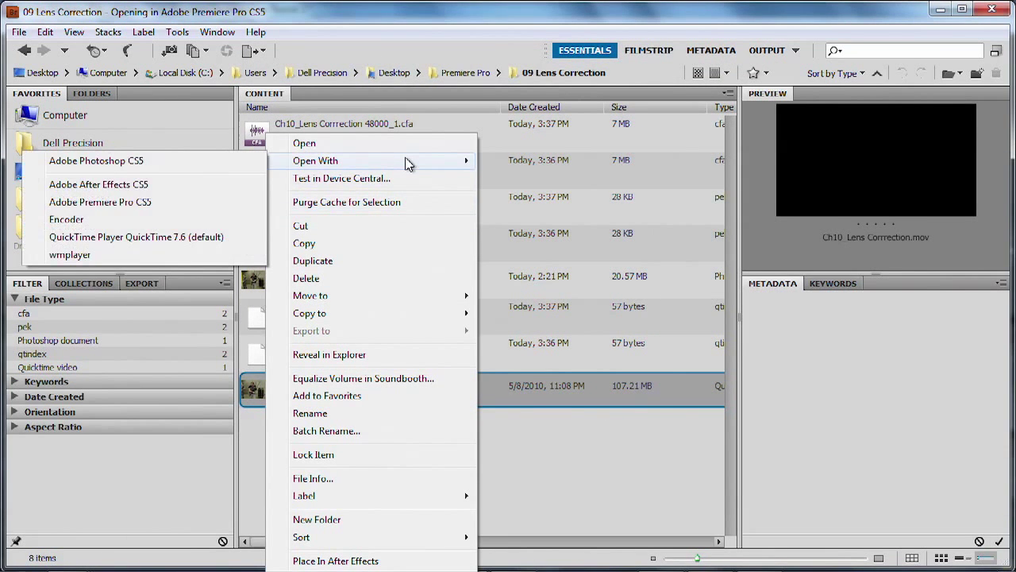
{"action": "left_click", "coordinate": [170, 162]}
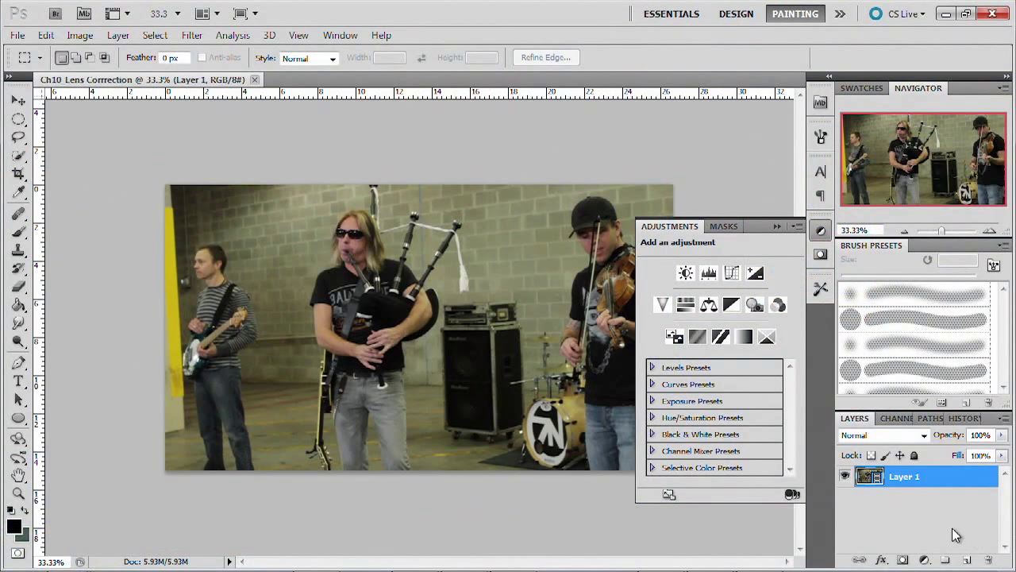
Step: Collapse Adjustments, convert Layer 1 to a smart object for Smart Filters, and launch Lens Correction
{"action": "left_click", "coordinate": [778, 226]}
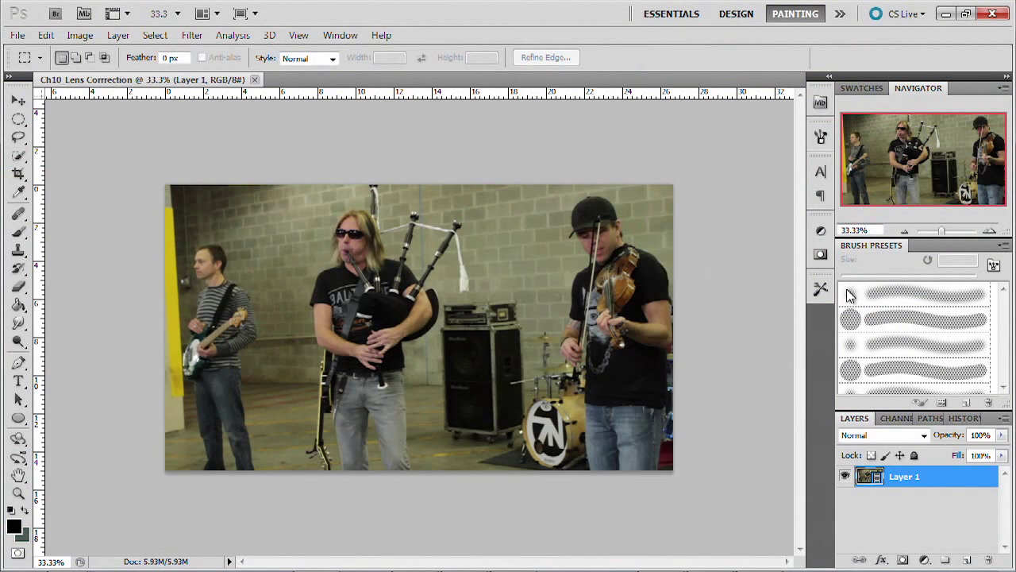
{"action": "left_click", "coordinate": [119, 36]}
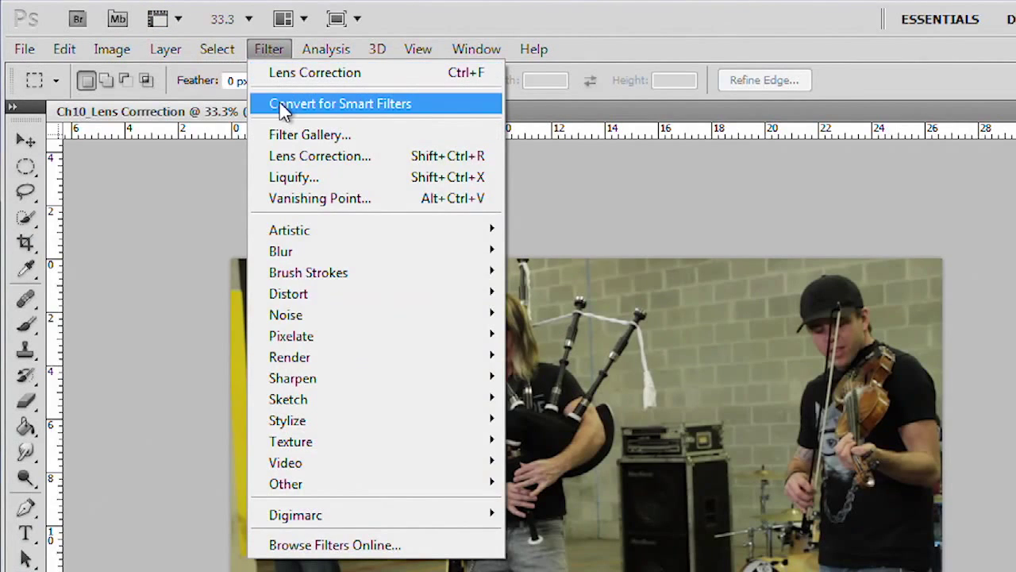
{"action": "left_click", "coordinate": [284, 109]}
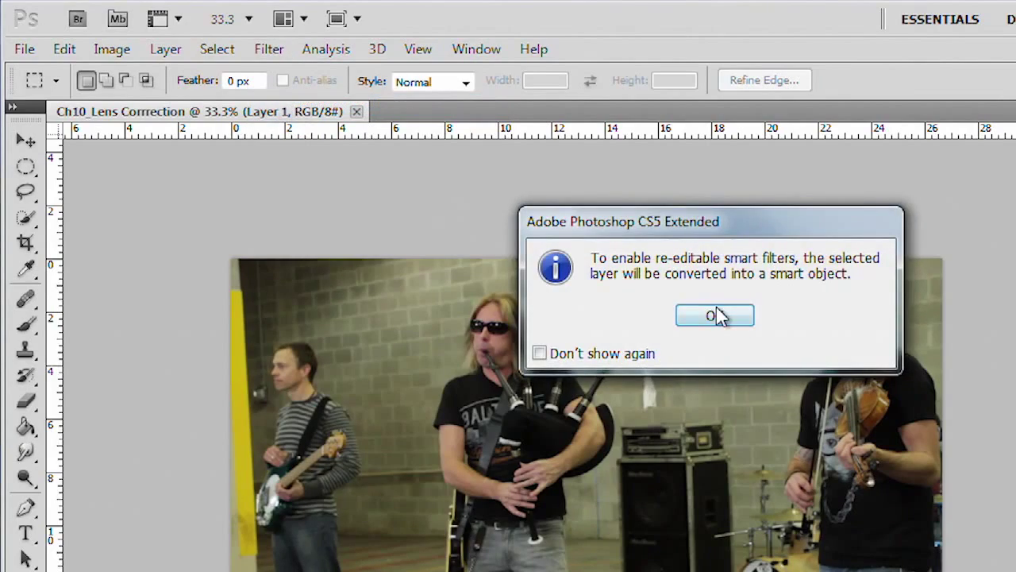
{"action": "left_click", "coordinate": [715, 316]}
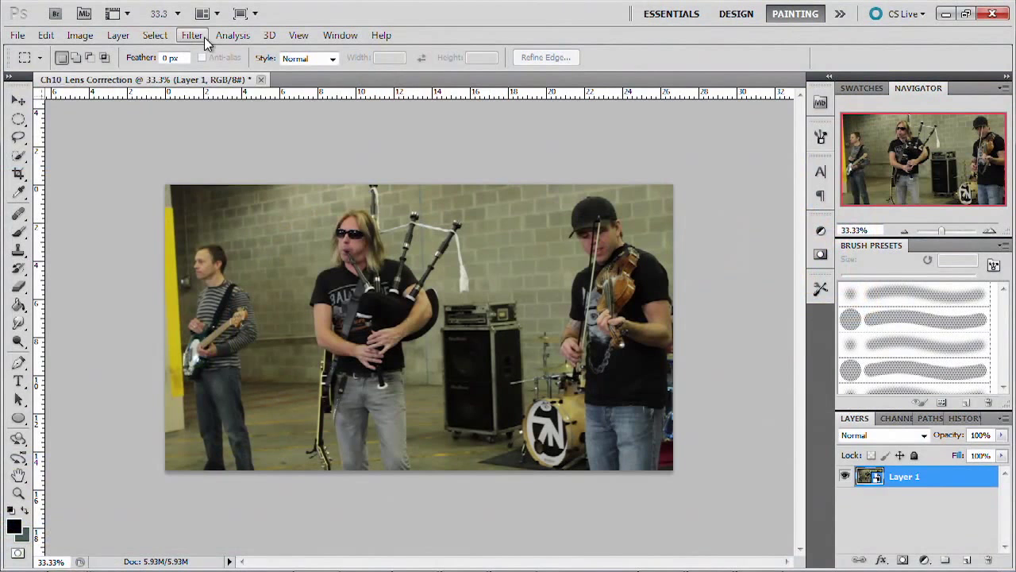
{"action": "left_click", "coordinate": [193, 35]}
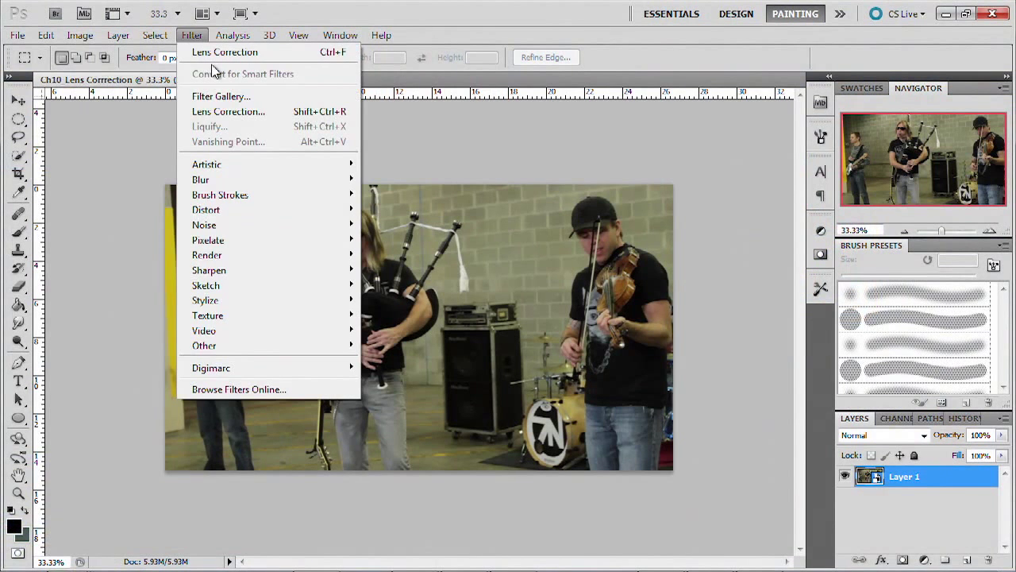
{"action": "left_click", "coordinate": [219, 108]}
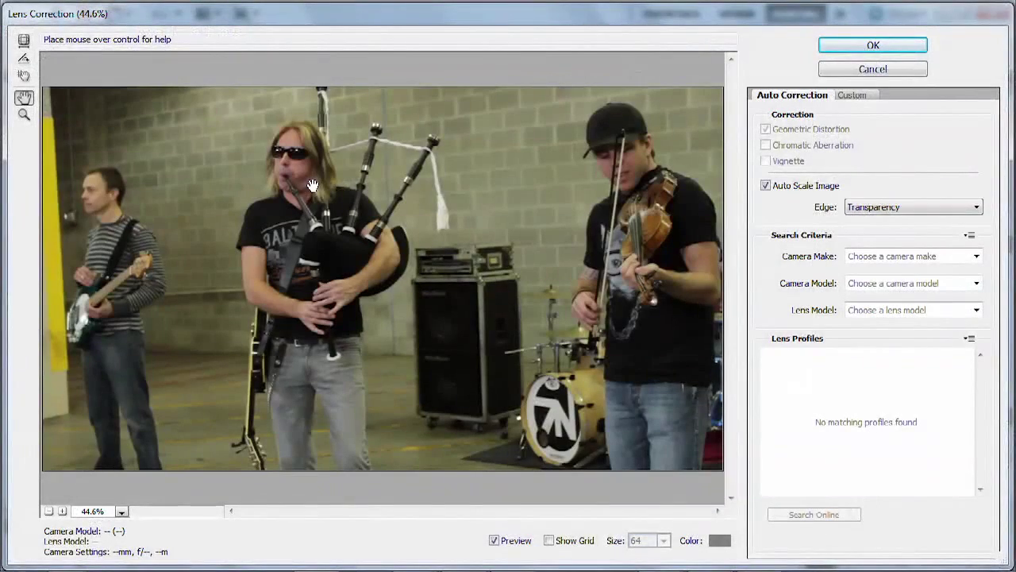
Step: Set the lens search criteria to Canon, Canon EOS 7D and the 18-50mm lens model
{"action": "left_click", "coordinate": [976, 256]}
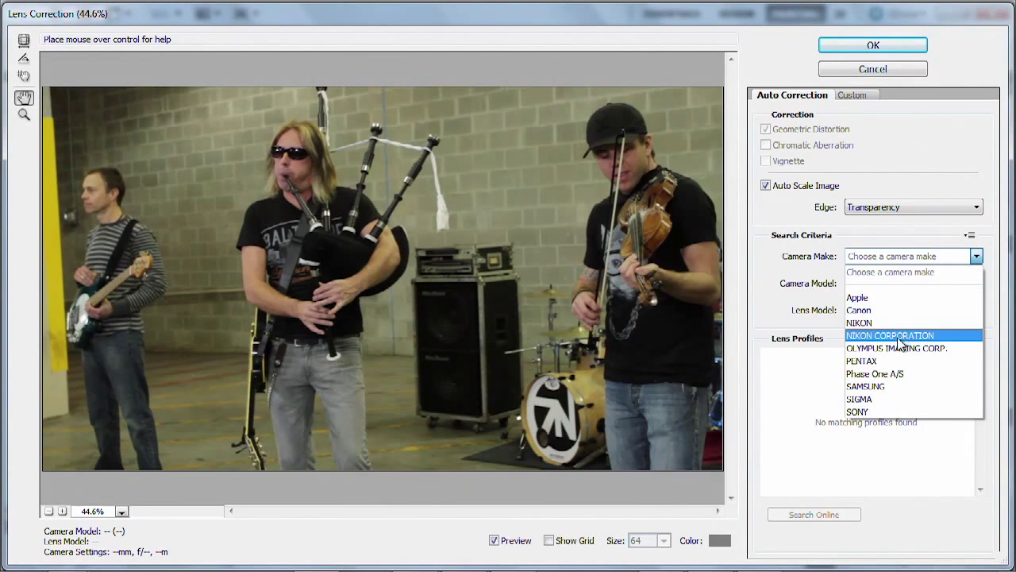
{"action": "left_click", "coordinate": [888, 311]}
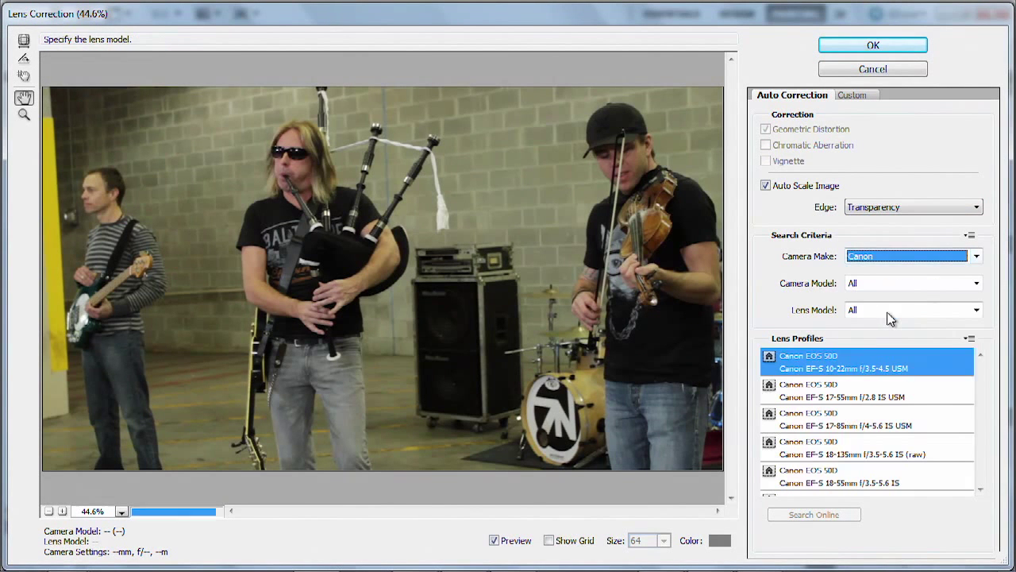
{"action": "left_click", "coordinate": [978, 283]}
{"action": "left_click", "coordinate": [904, 371]}
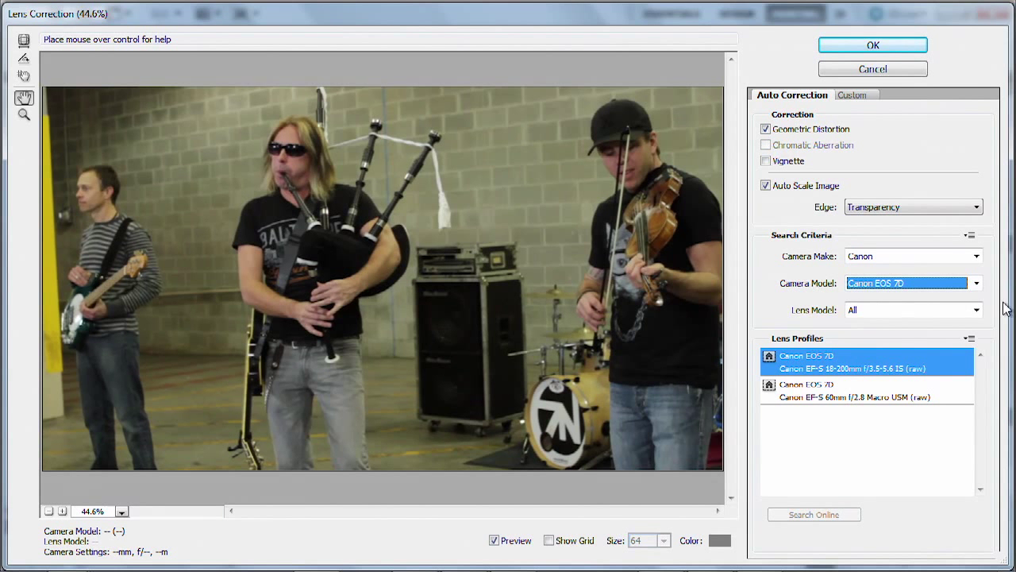
{"action": "left_click", "coordinate": [977, 310]}
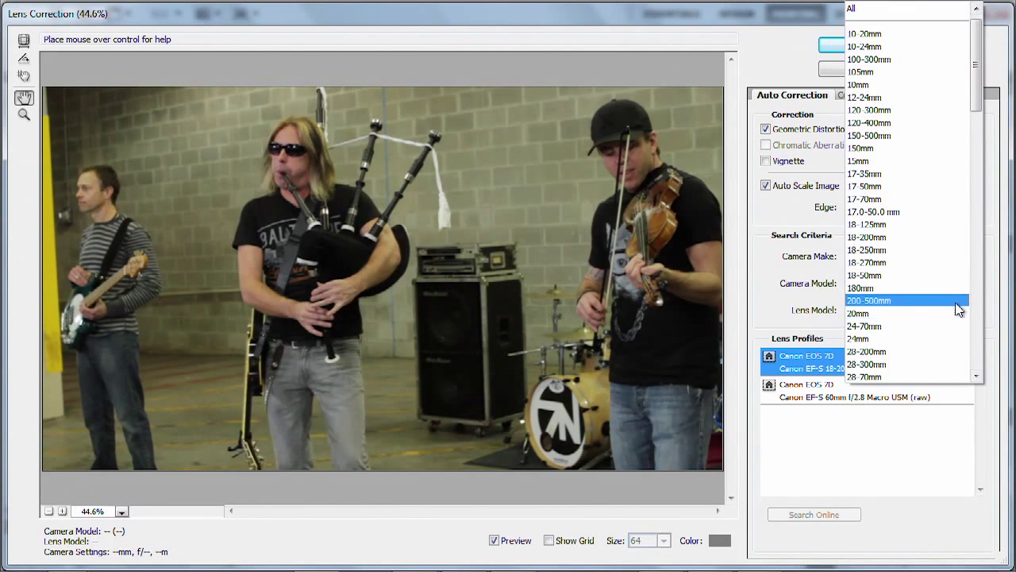
{"action": "left_click", "coordinate": [955, 275]}
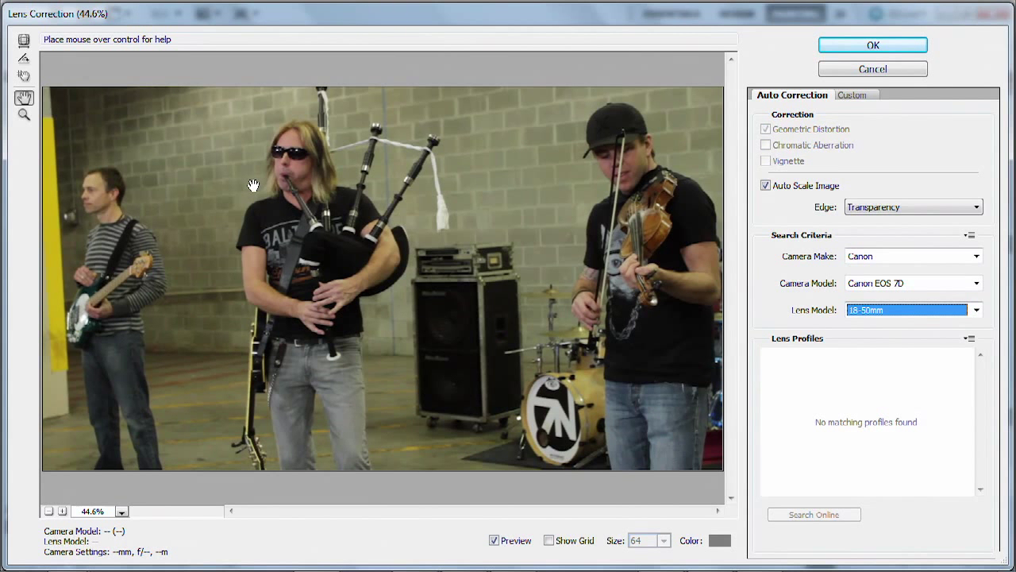
{"action": "left_click", "coordinate": [853, 95]}
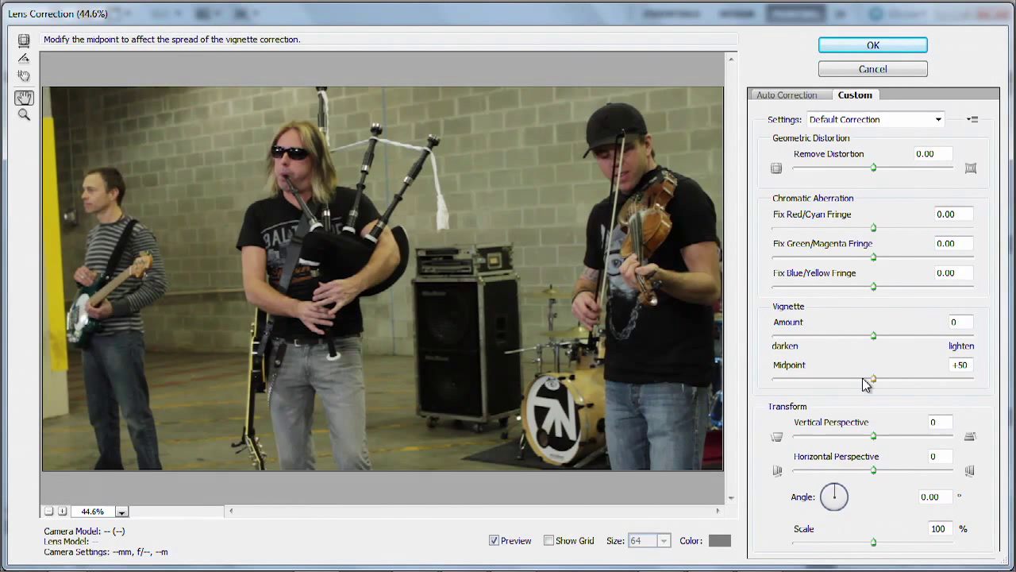
Step: Set Vertical Perspective +2 and Horizontal Perspective +8, straighten along a level line, and enter angle 2
{"action": "left_click_drag", "start_coordinate": [873, 441], "coordinate": [882, 485]}
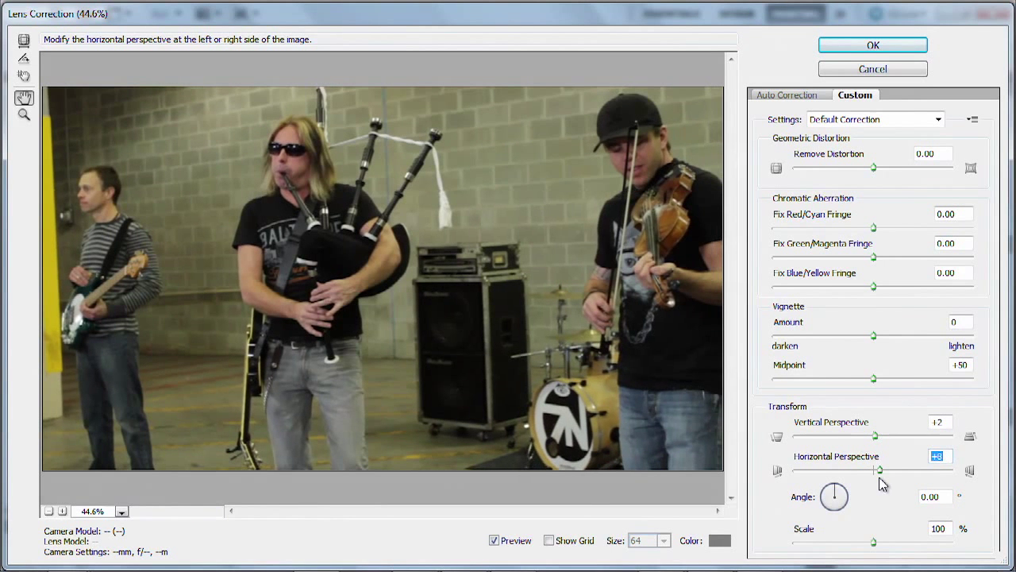
{"action": "left_click", "coordinate": [23, 58]}
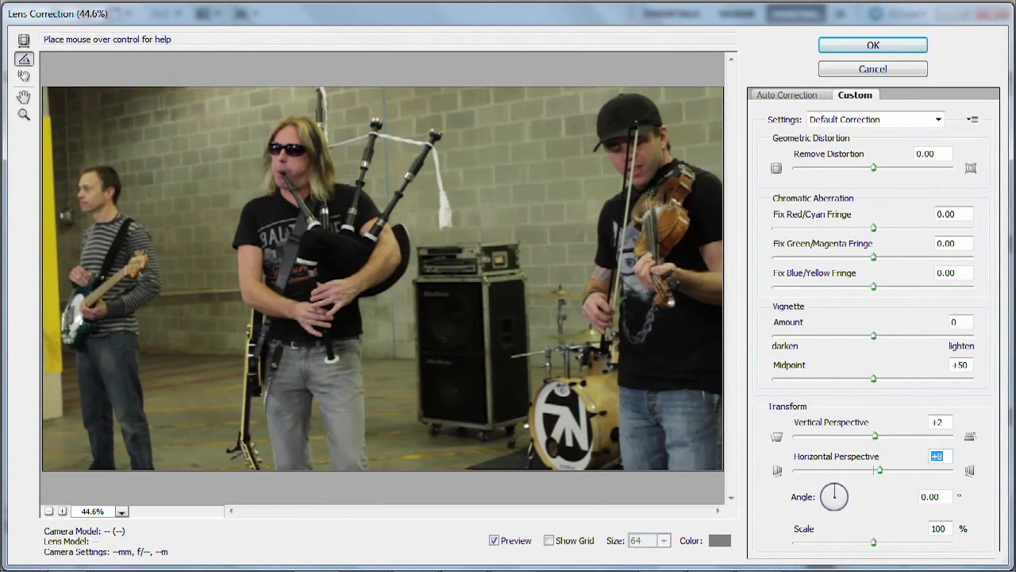
{"action": "left_click_drag", "start_coordinate": [346, 185], "coordinate": [611, 154]}
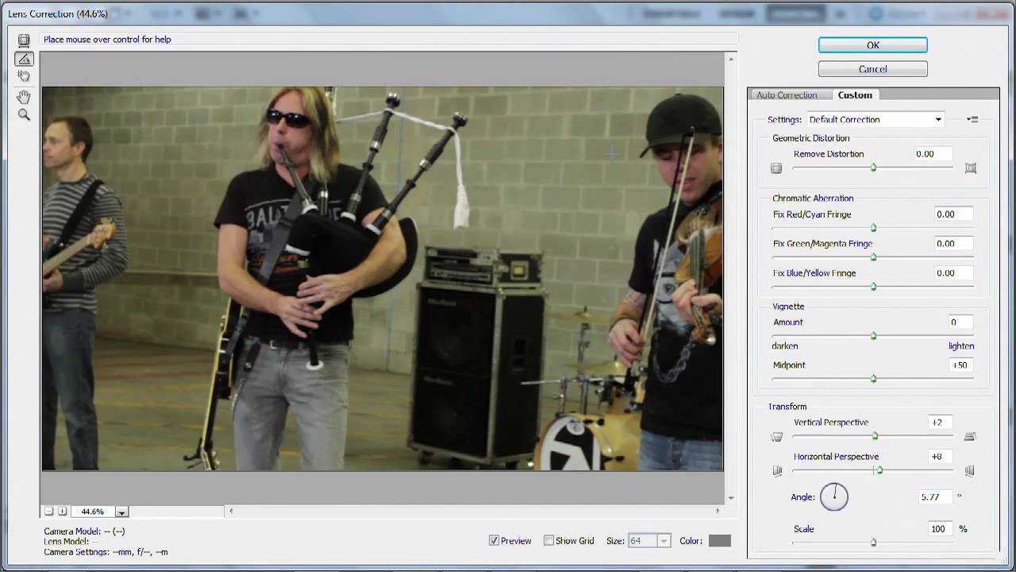
{"action": "left_click_drag", "start_coordinate": [829, 492], "coordinate": [835, 491]}
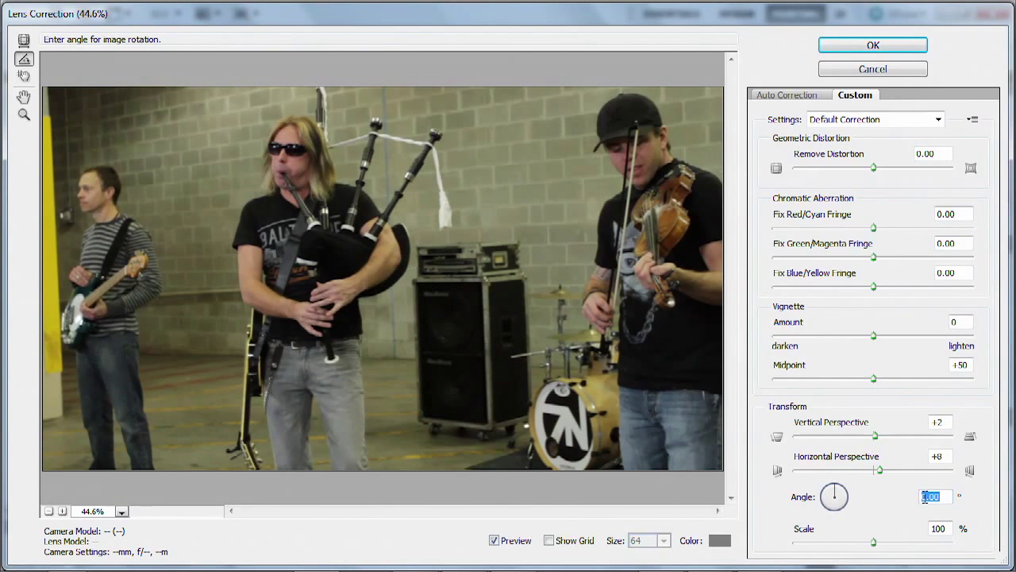
{"action": "type", "text": "2"}
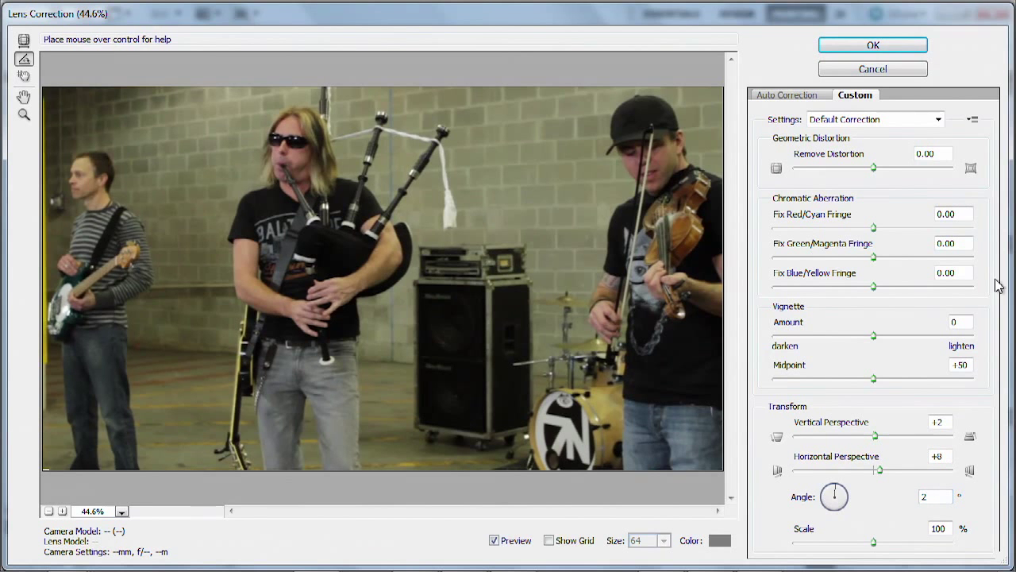
Step: Set Remove Distortion to +19.00 and Vignette Amount to -31, and apply the Lens Correction filter
{"action": "mouse_move", "coordinate": [873, 169]}
{"action": "left_mouse_down"}
{"action": "mouse_move", "coordinate": [862, 174]}
{"action": "mouse_move", "coordinate": [891, 175]}
{"action": "left_mouse_up"}
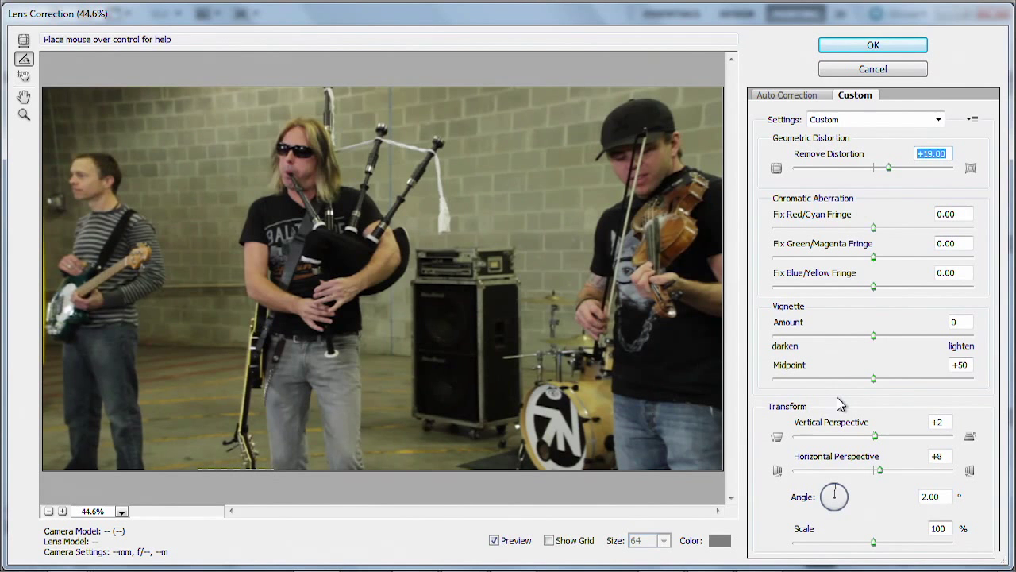
{"action": "left_click_drag", "start_coordinate": [873, 335], "coordinate": [847, 342]}
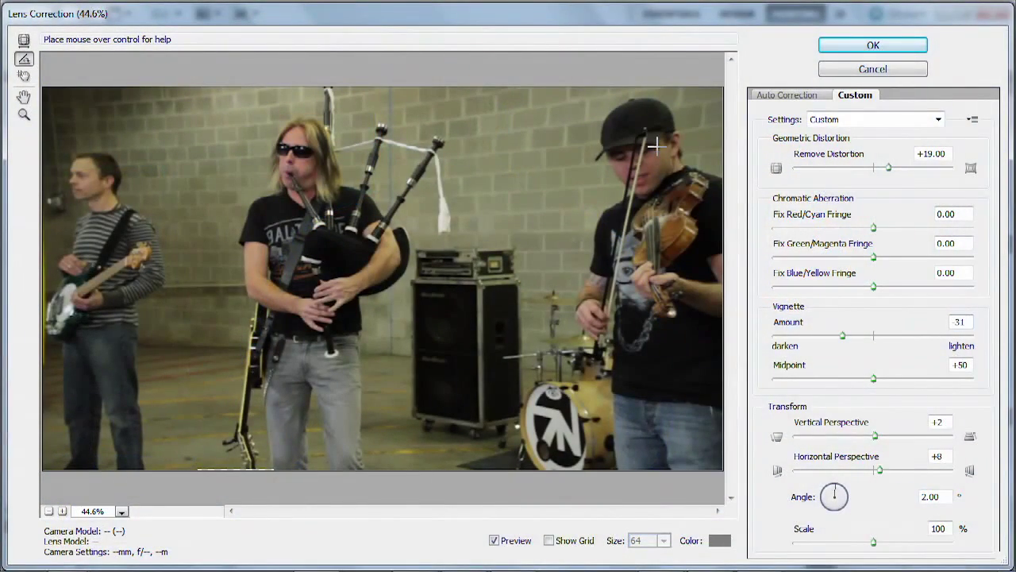
{"action": "left_click", "coordinate": [823, 48]}
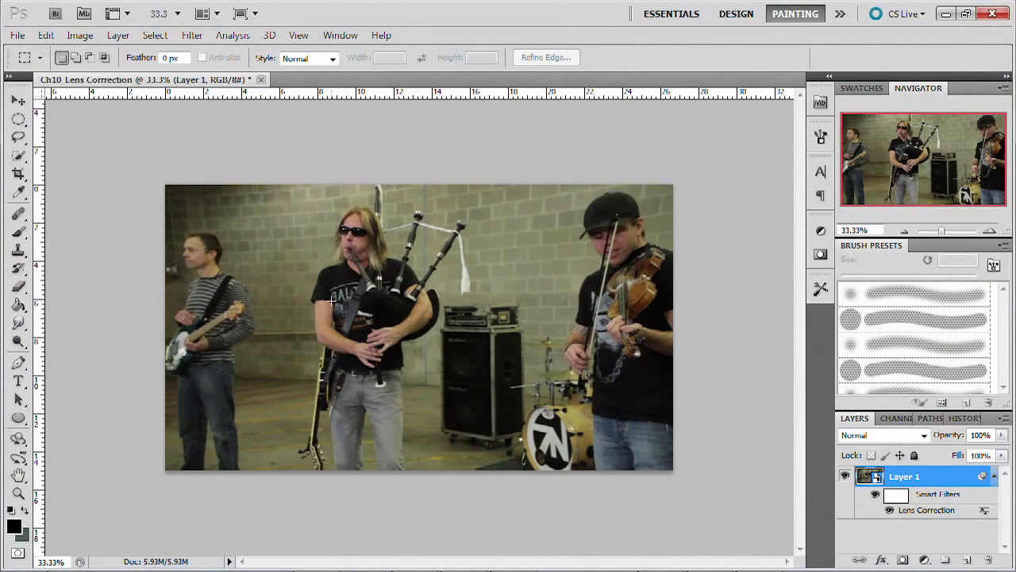
Step: Hide and re-show the Lens Correction smart filter to compare the clip before and after
{"action": "left_click", "coordinate": [890, 512]}
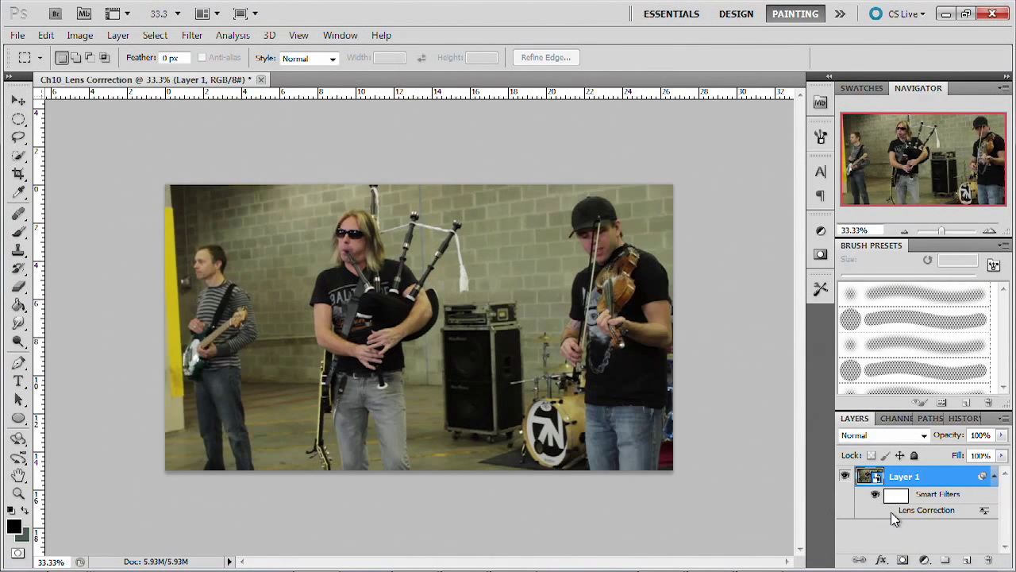
{"action": "left_click", "coordinate": [890, 513]}
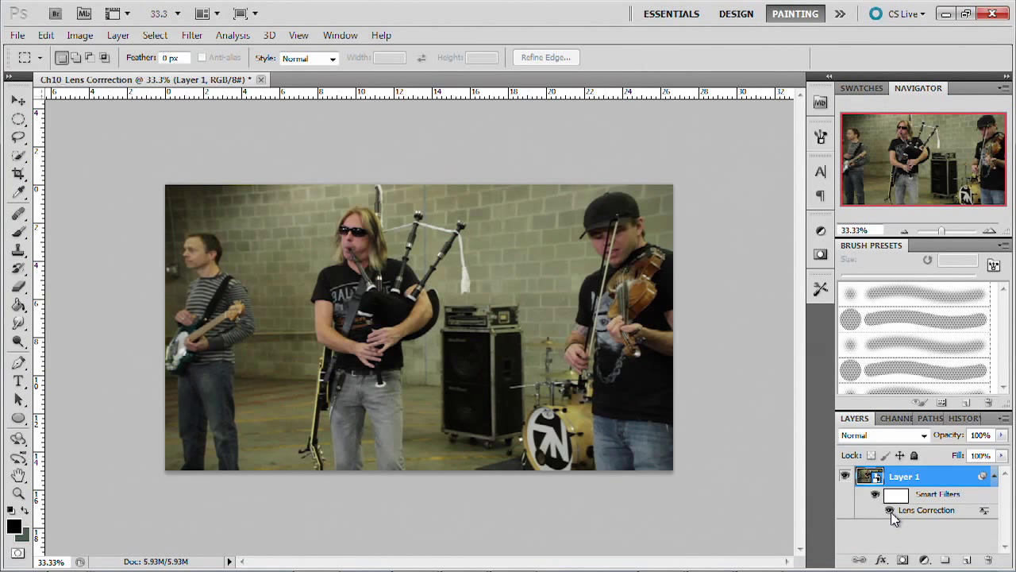
{"action": "left_click", "coordinate": [16, 35]}
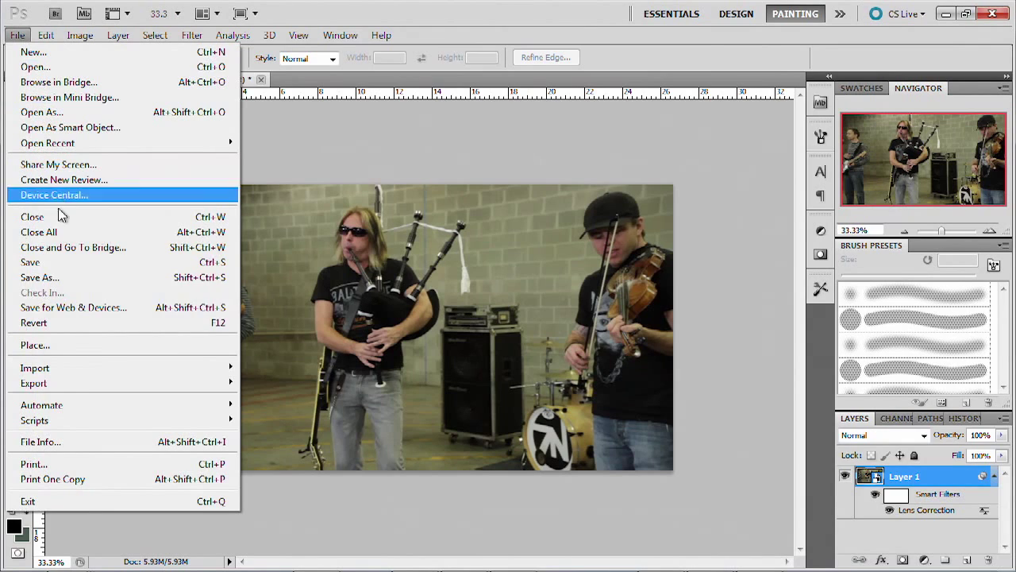
Step: Bring up the Render Video dialog from File > Export
{"action": "mouse_move", "coordinate": [80, 388]}
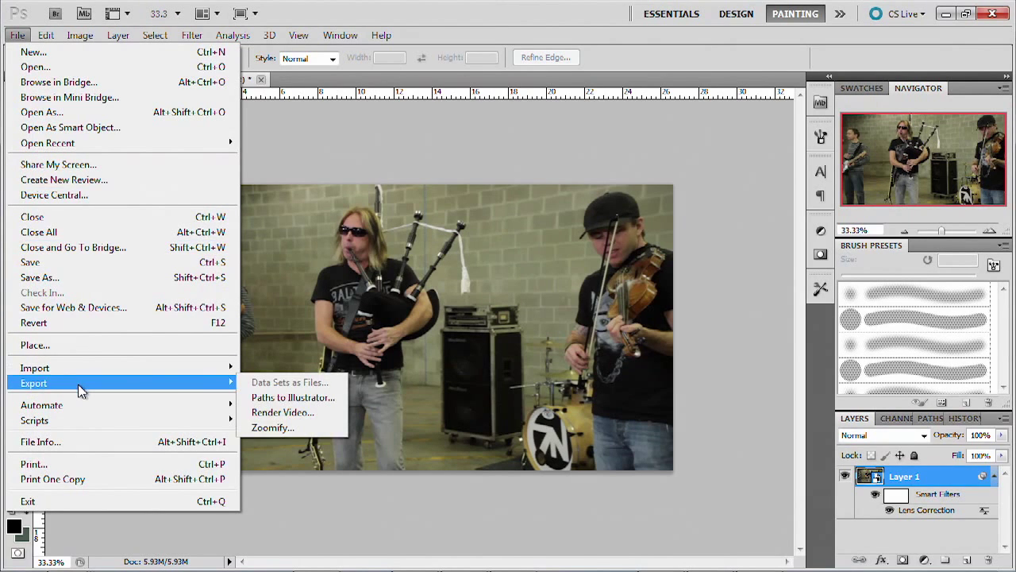
{"action": "left_click", "coordinate": [244, 414]}
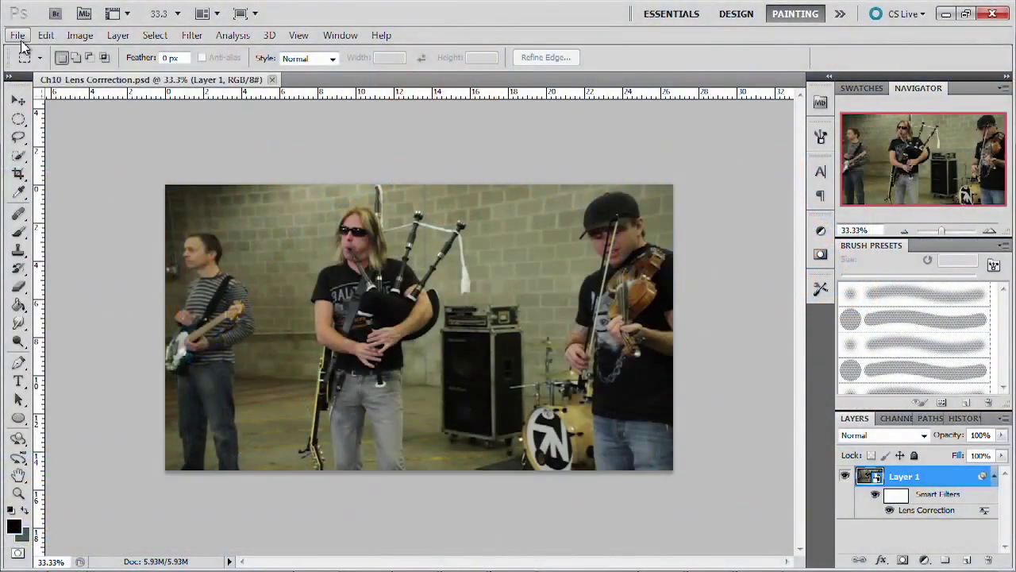
Step: Reopen Render Video, keep QuickTime Movie as the format, and open its video compression settings
{"action": "left_click", "coordinate": [18, 35]}
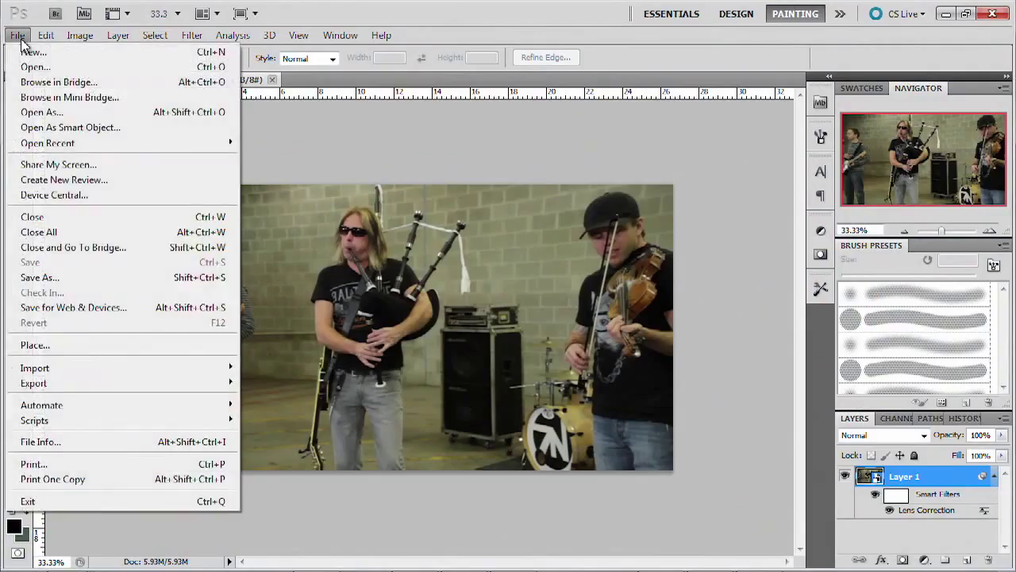
{"action": "mouse_move", "coordinate": [79, 385]}
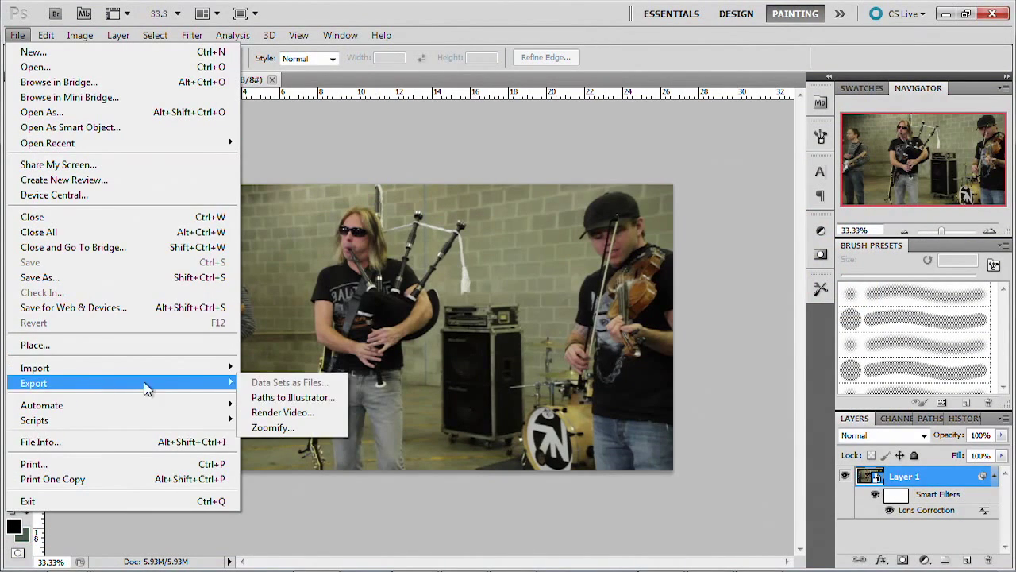
{"action": "left_click", "coordinate": [294, 413]}
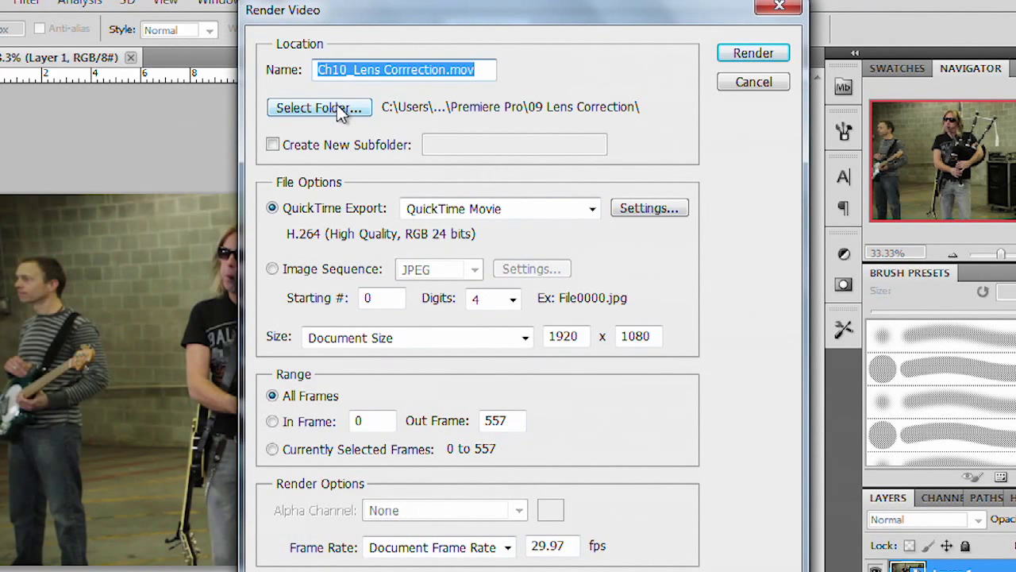
{"action": "left_click", "coordinate": [591, 208]}
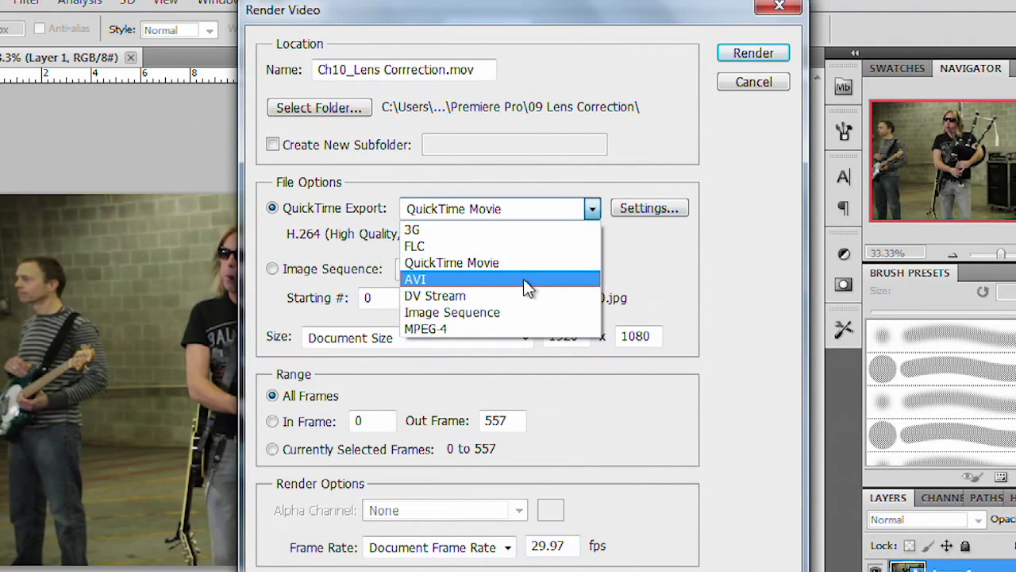
{"action": "left_click", "coordinate": [592, 263]}
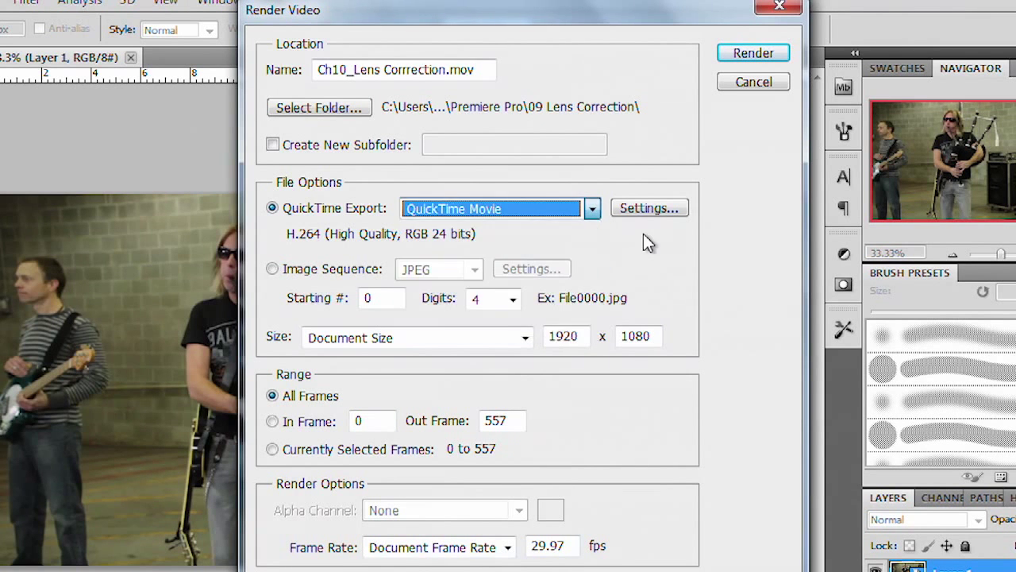
{"action": "left_click", "coordinate": [650, 207]}
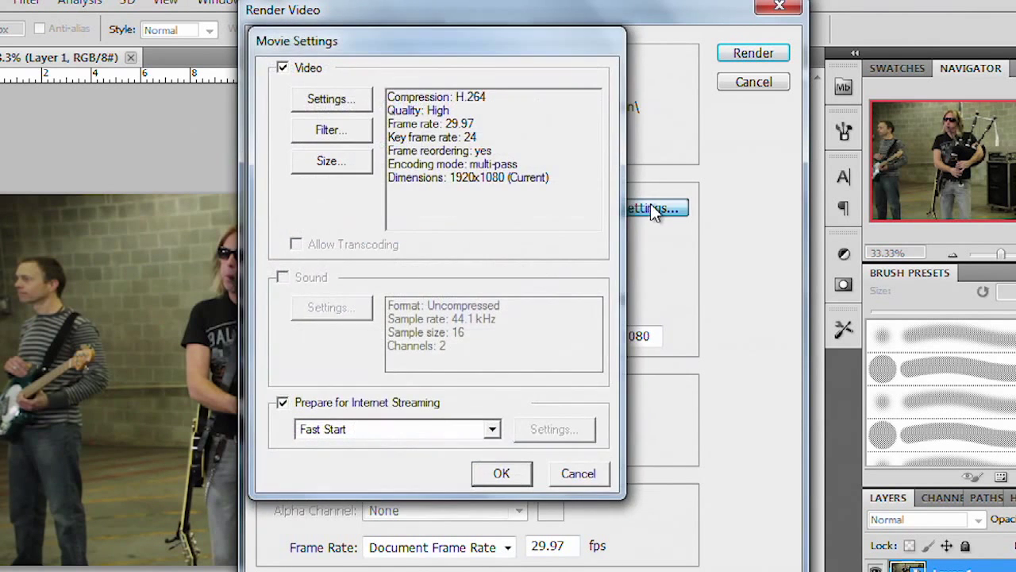
{"action": "left_click", "coordinate": [352, 106]}
Step: Choose H.264 compression for the movie and confirm both the compression and movie settings
{"action": "left_click", "coordinate": [553, 52]}
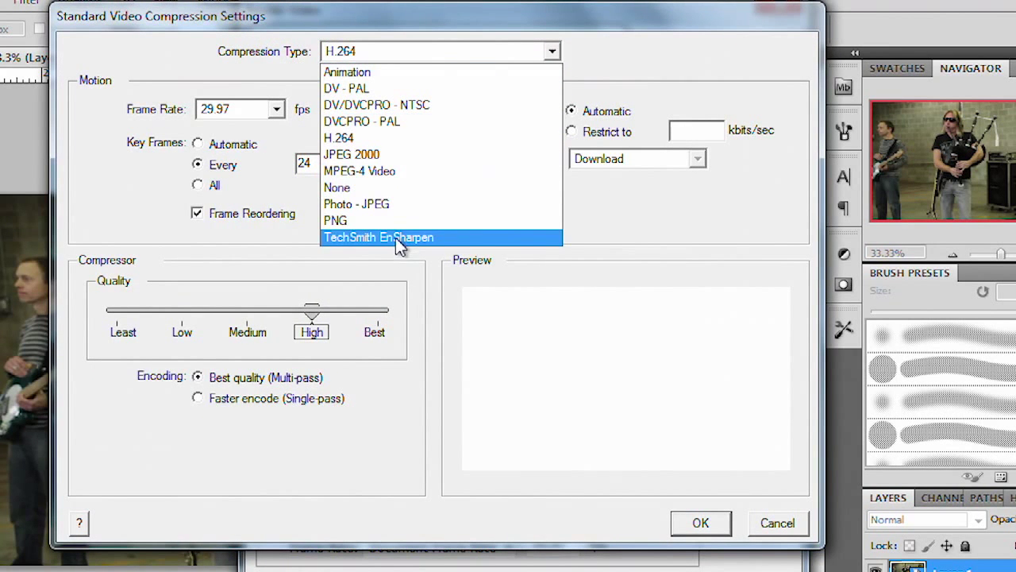
{"action": "left_click", "coordinate": [388, 138]}
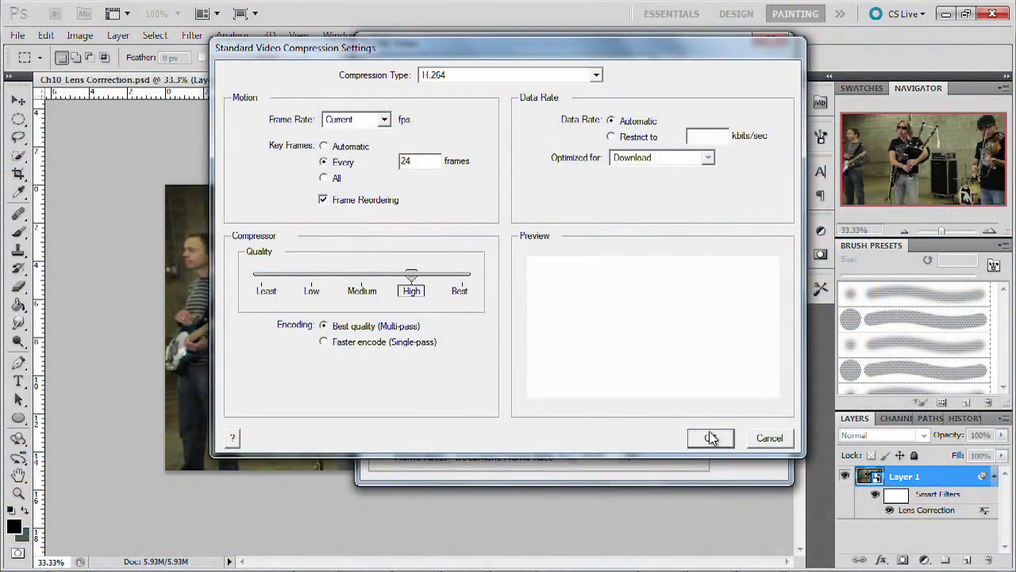
{"action": "left_click", "coordinate": [711, 437]}
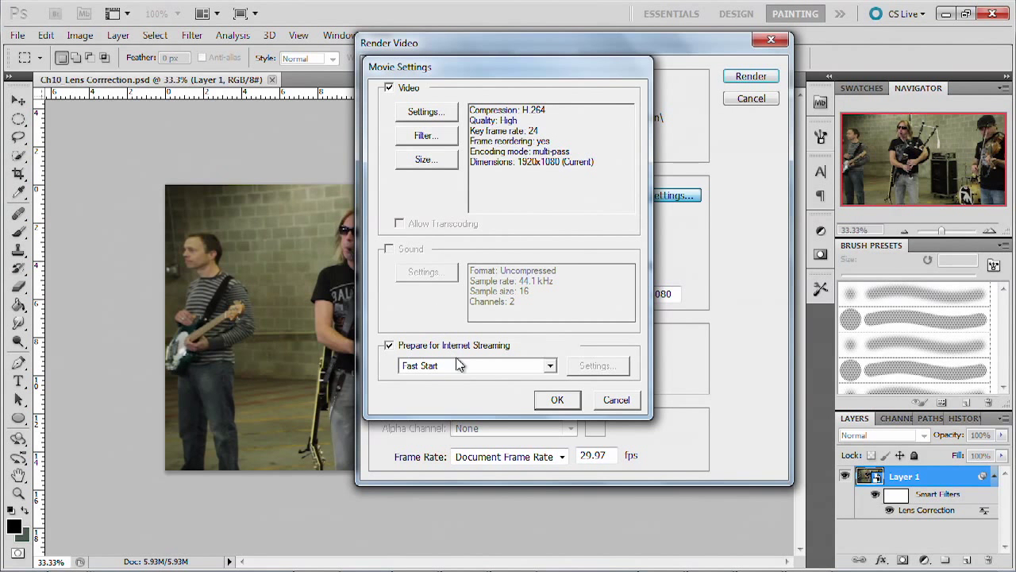
{"action": "left_click", "coordinate": [556, 401]}
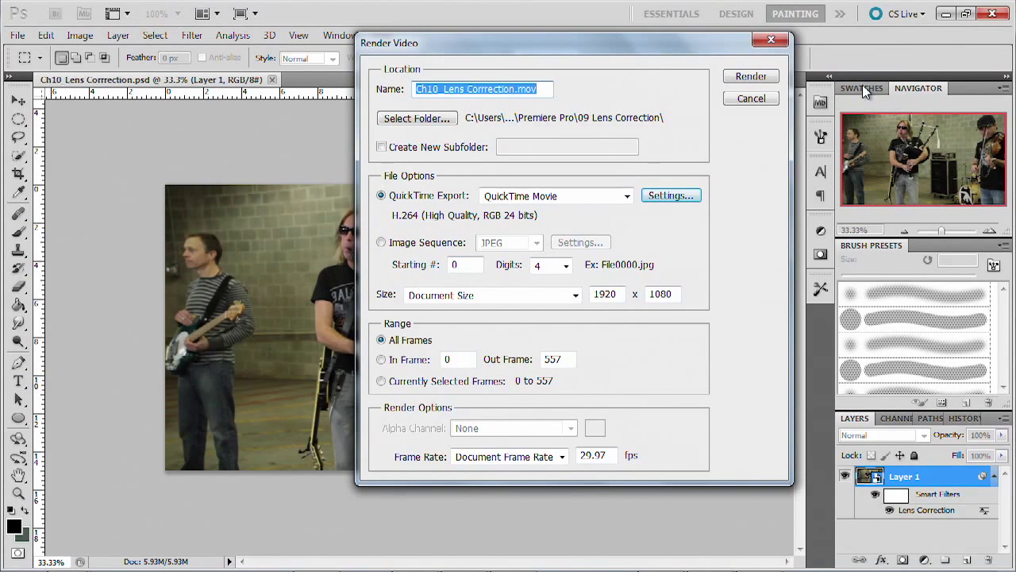
Step: Render the clip as Ch10_Lens Corrrection.mov, overwriting the existing file
{"action": "left_click", "coordinate": [765, 79]}
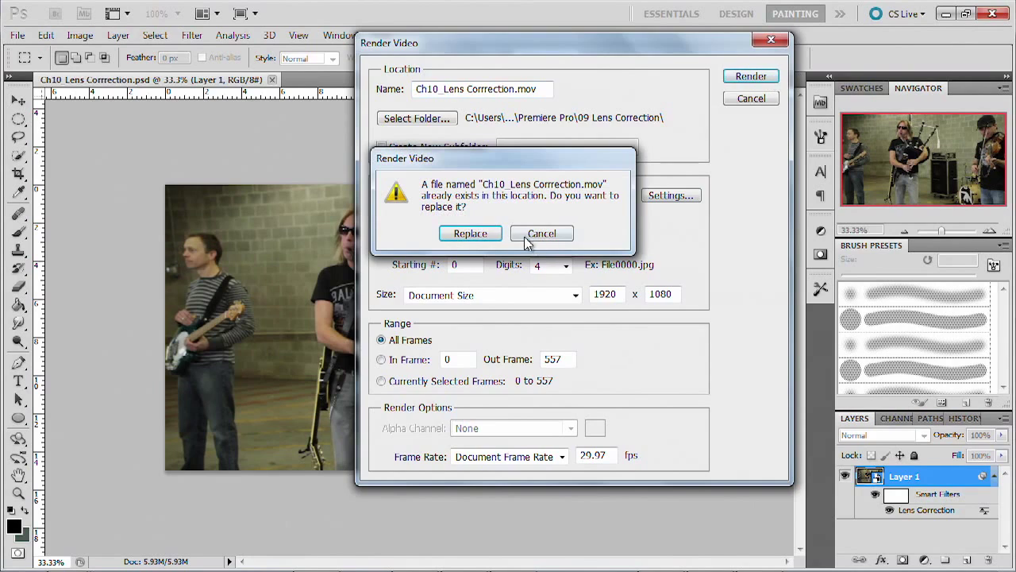
{"action": "left_click", "coordinate": [486, 237]}
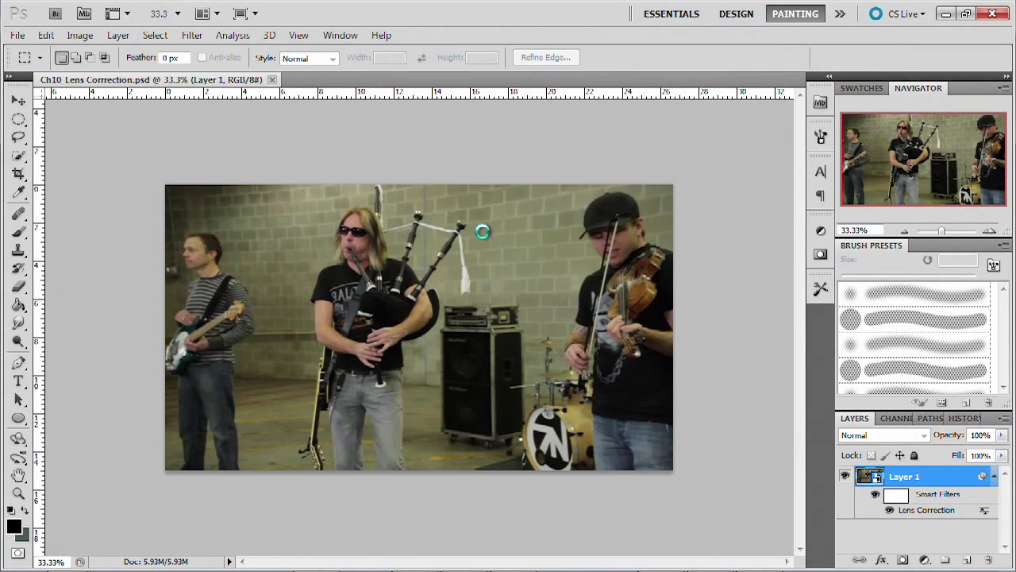